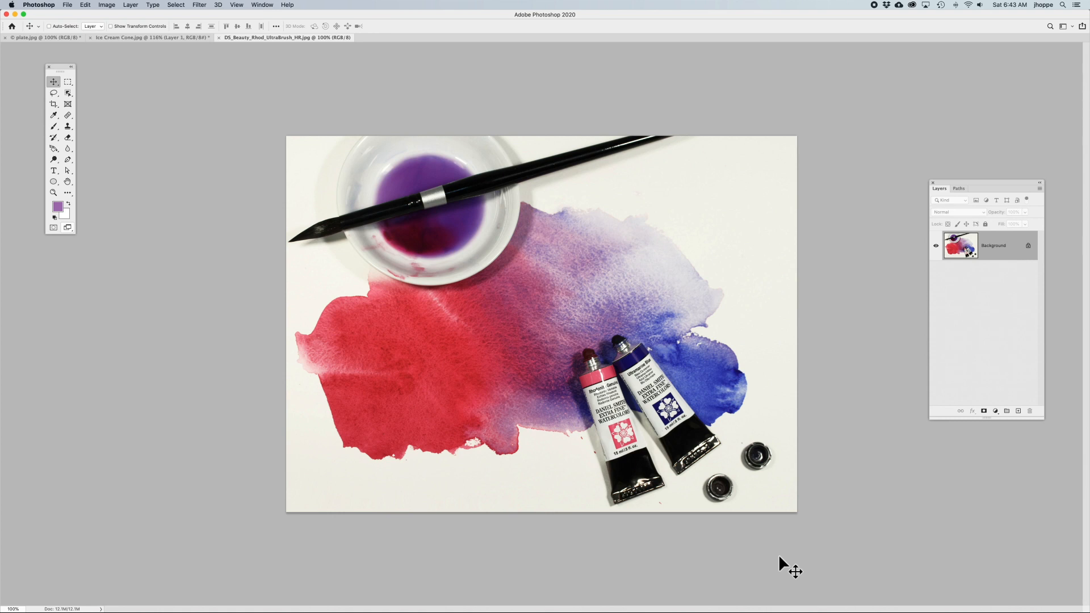
click(66, 80)
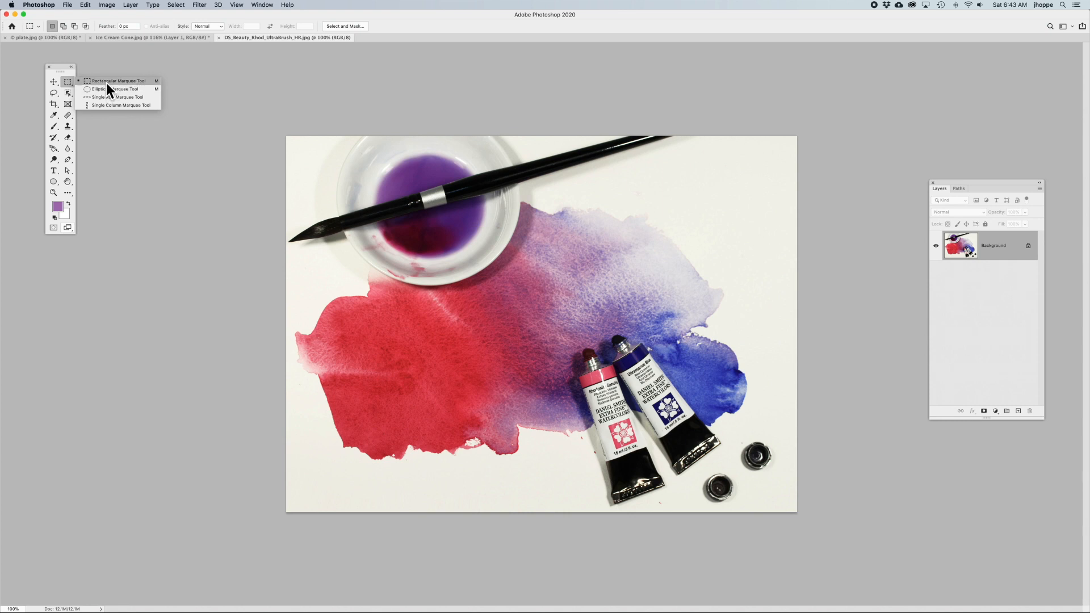
click(107, 83)
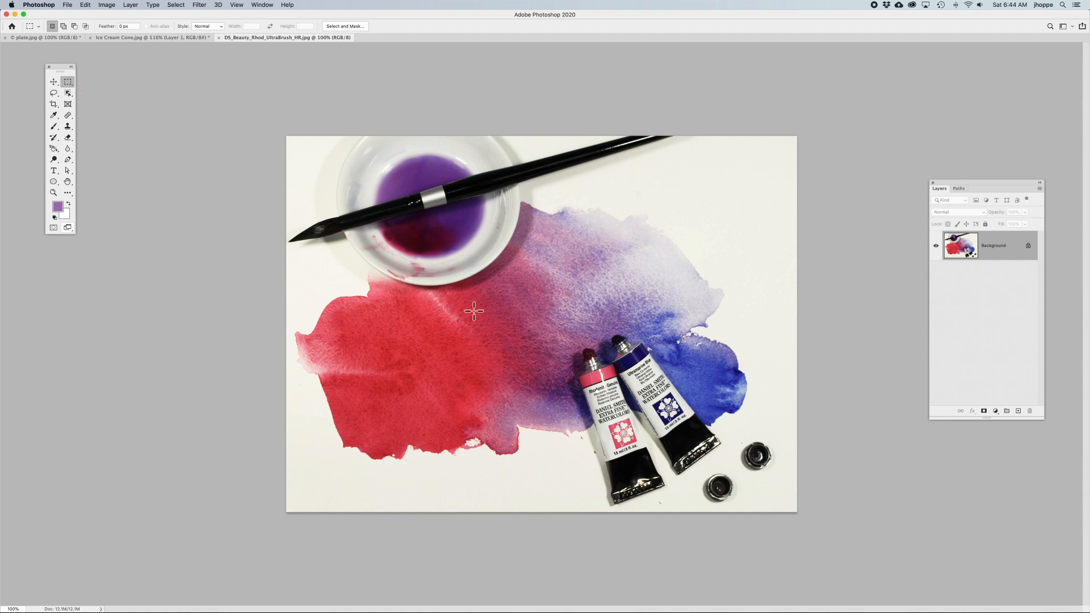
click(54, 93)
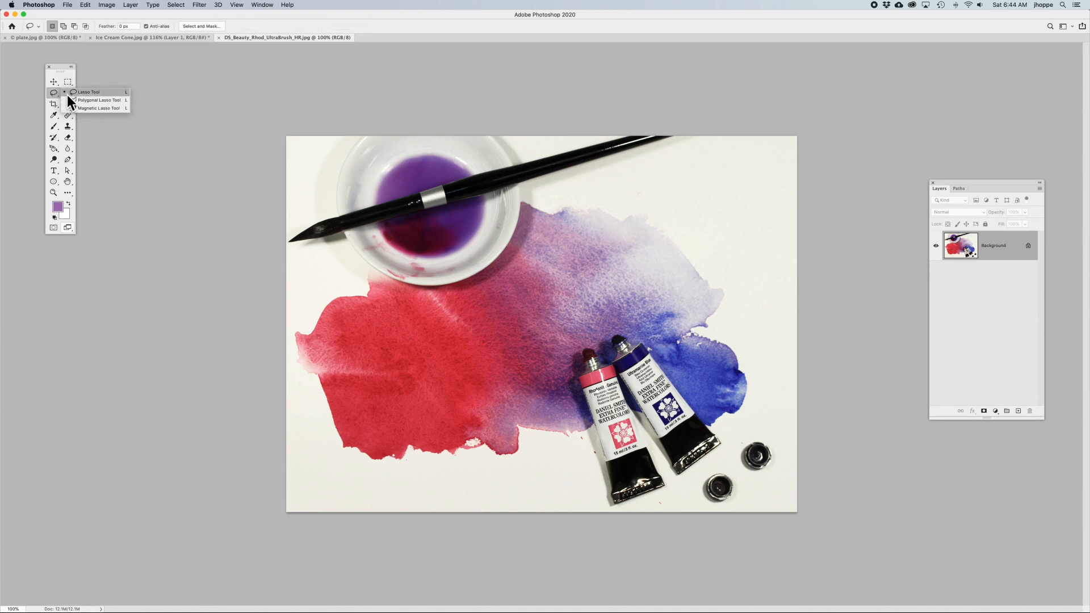
click(54, 94)
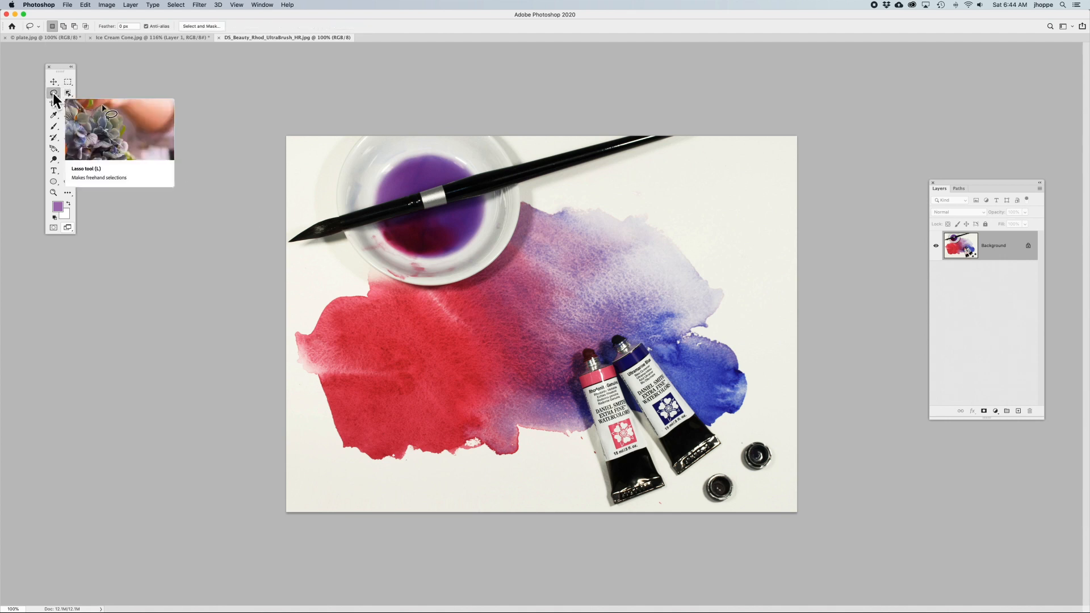
- Draw an unconstrained rectangular marquee selection over the red paint area and deselect it
click(68, 82)
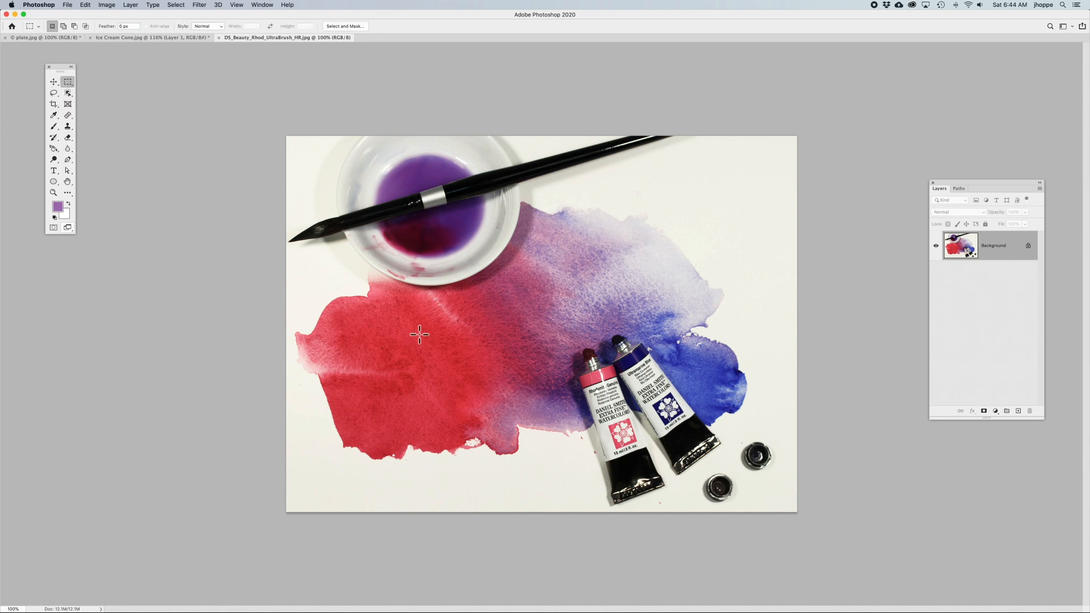
click(69, 83)
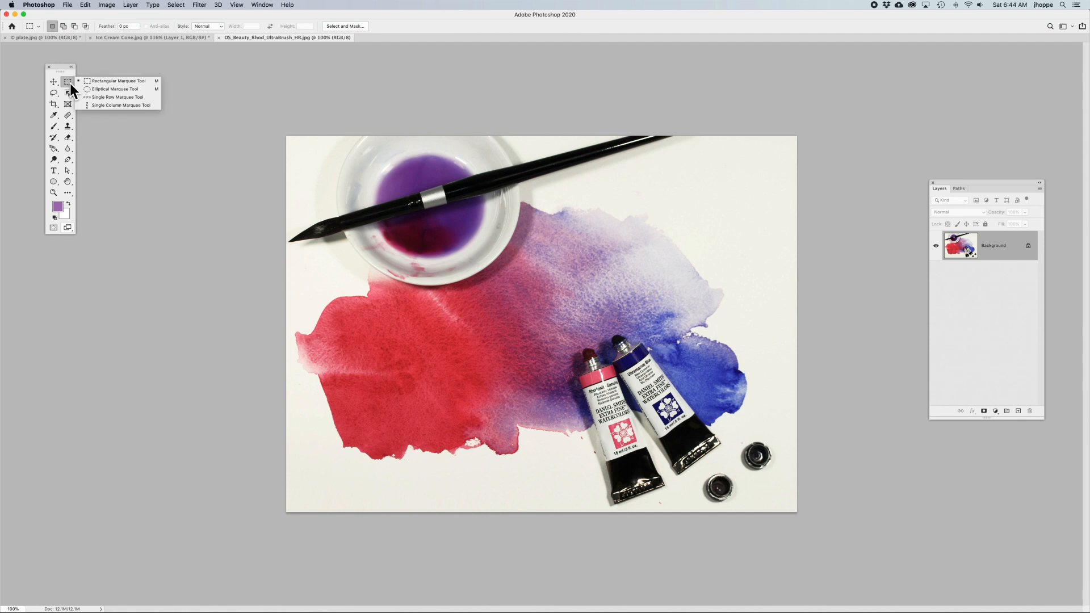
click(101, 82)
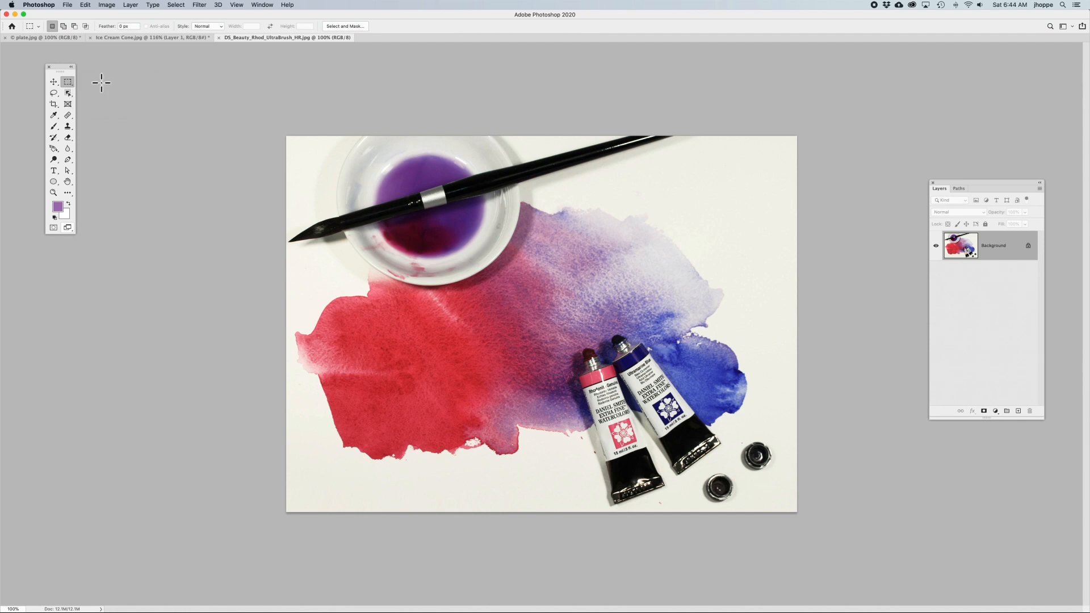
drag(396, 308, 477, 389)
click(607, 301)
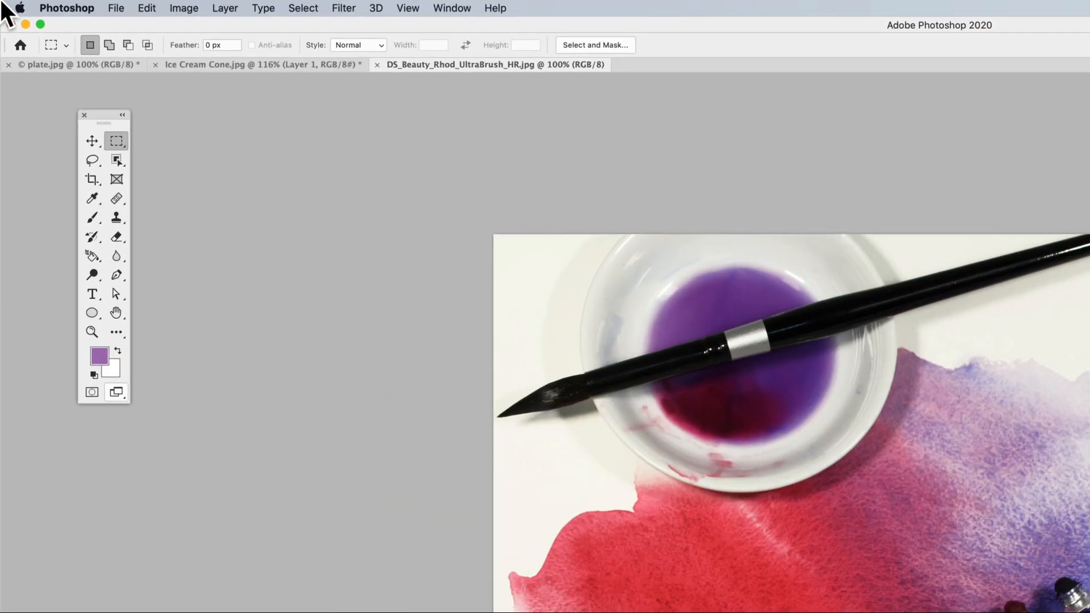
- Set the marquee style to Fixed Ratio with width 6 and height 9, draw a selection on the red paint, and deselect it
click(342, 46)
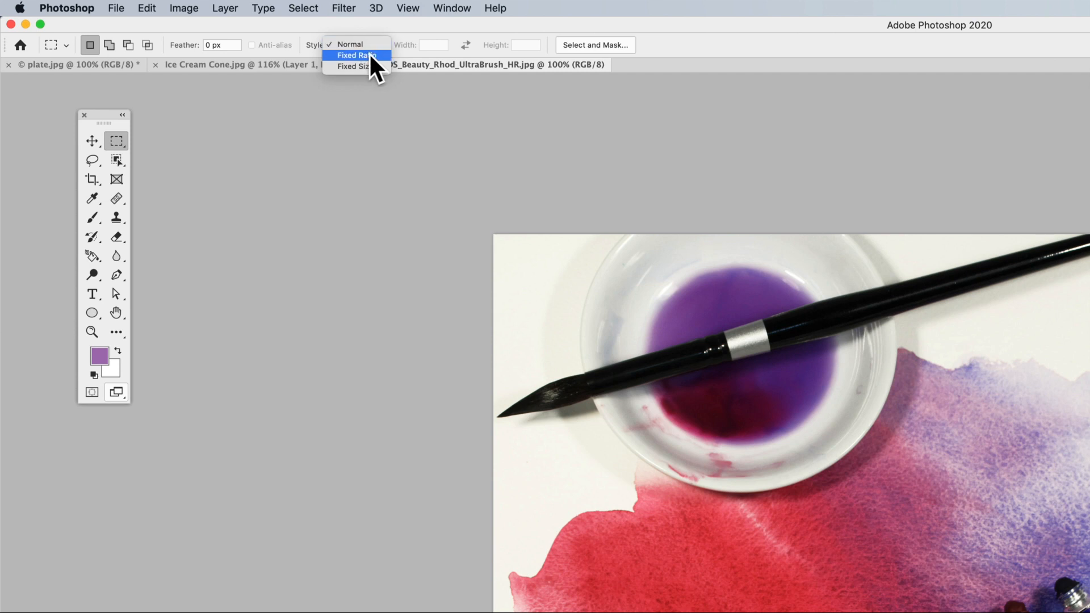
click(370, 55)
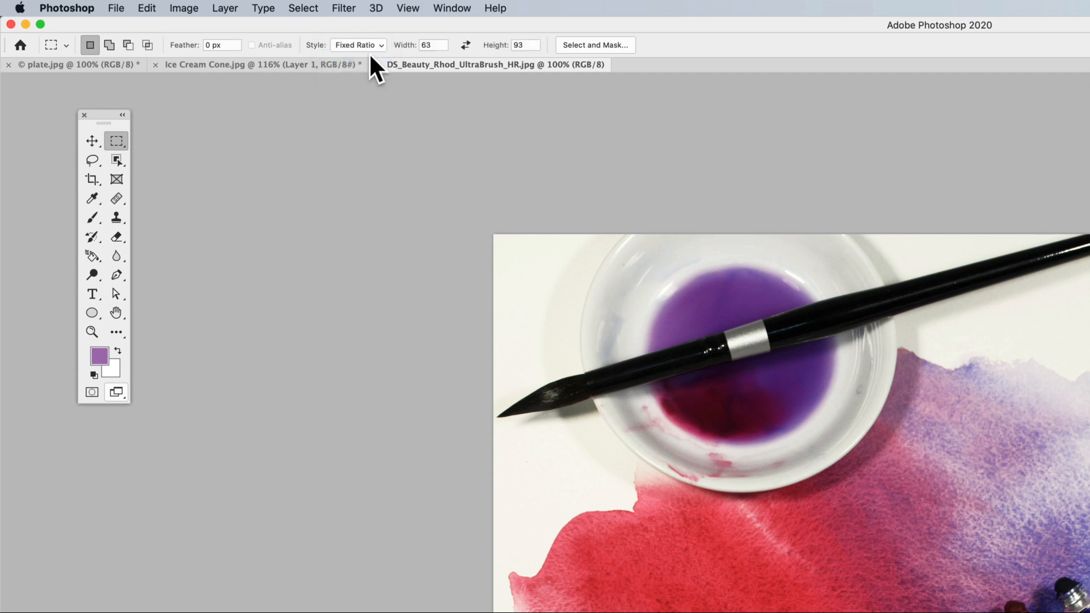
click(440, 45)
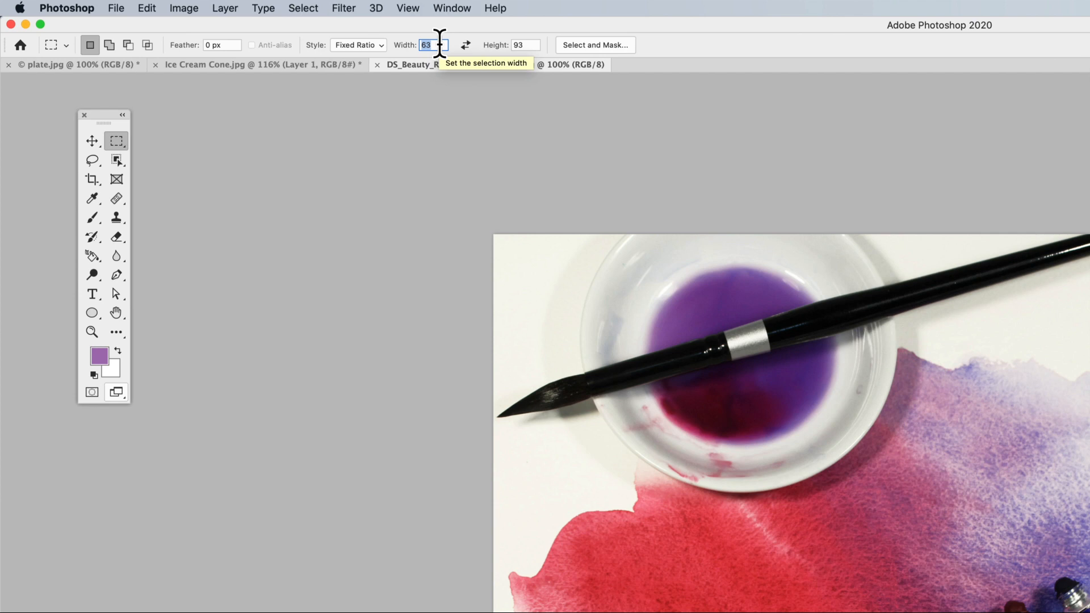
text(6)
click(513, 44)
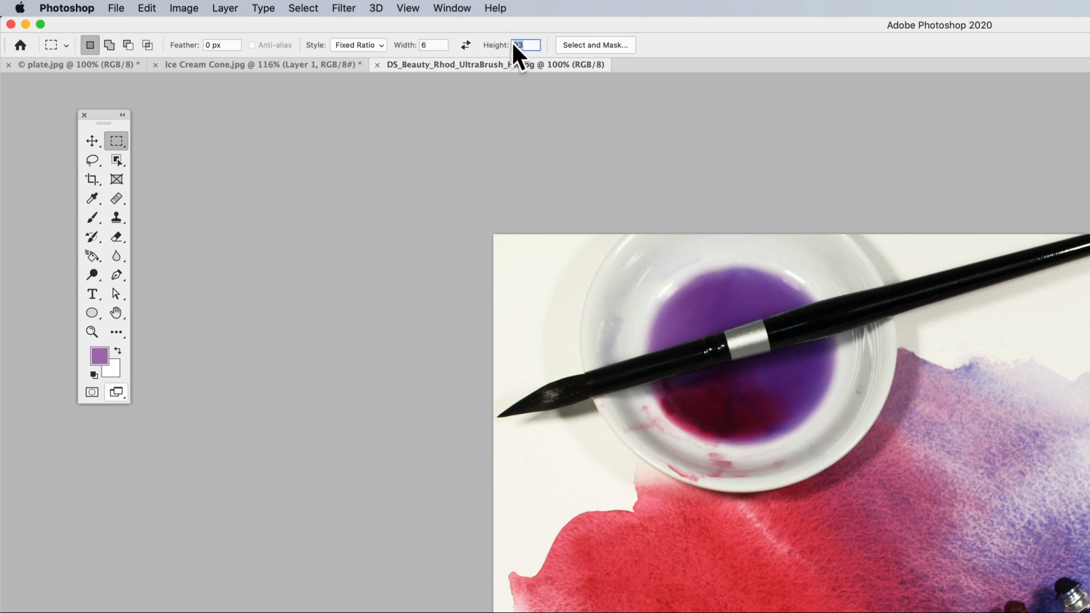
text(9)
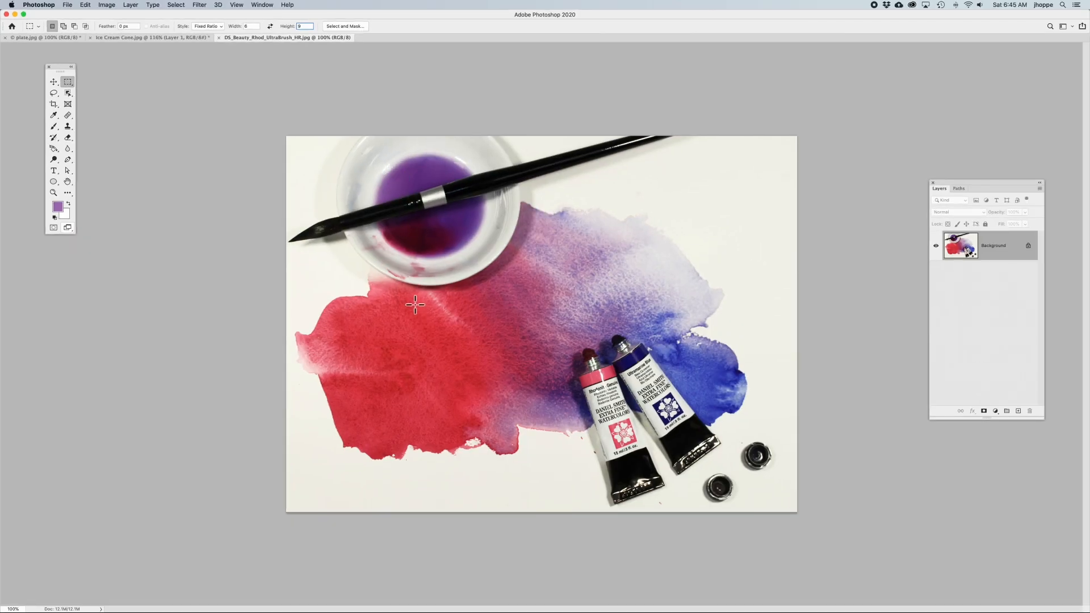
drag(415, 305, 506, 415)
key(super+d)
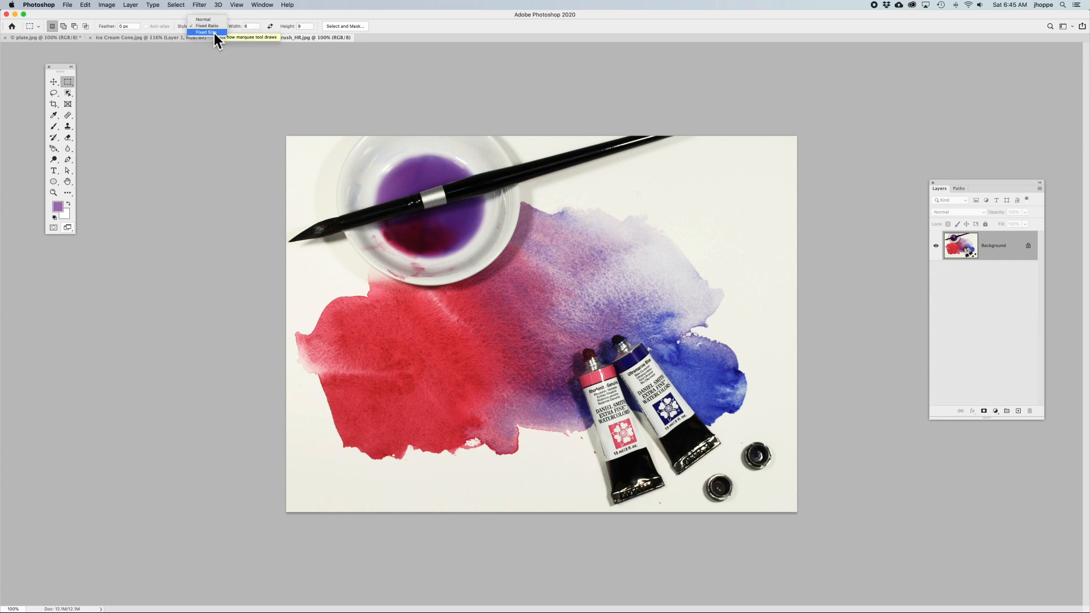
- Set the marquee style to Fixed Size at 20 mm by 20 mm and place the selection on the red paint
click(213, 32)
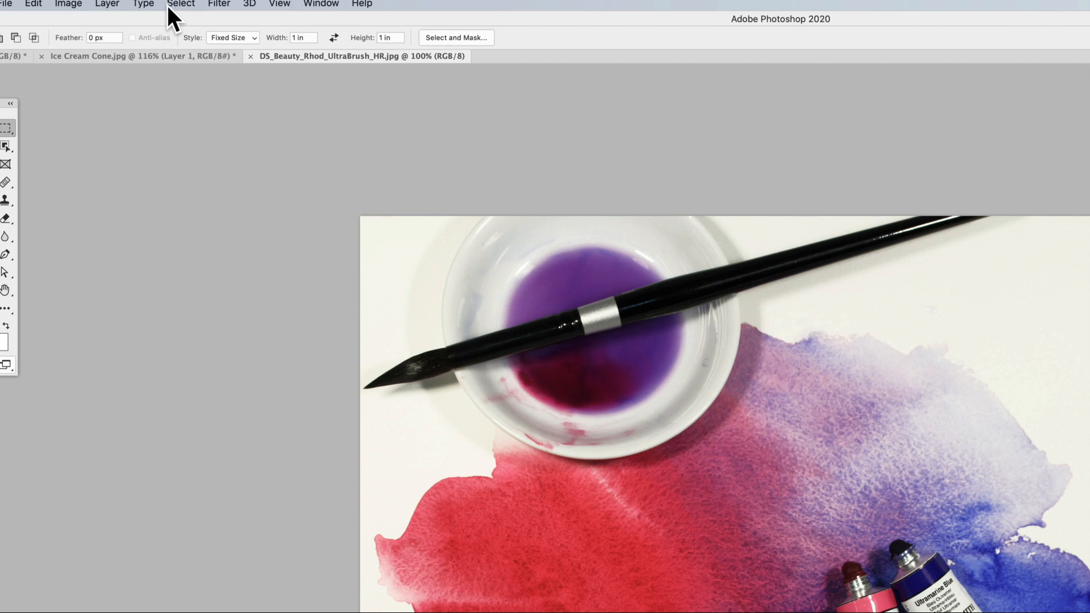
click(312, 37)
click(400, 38)
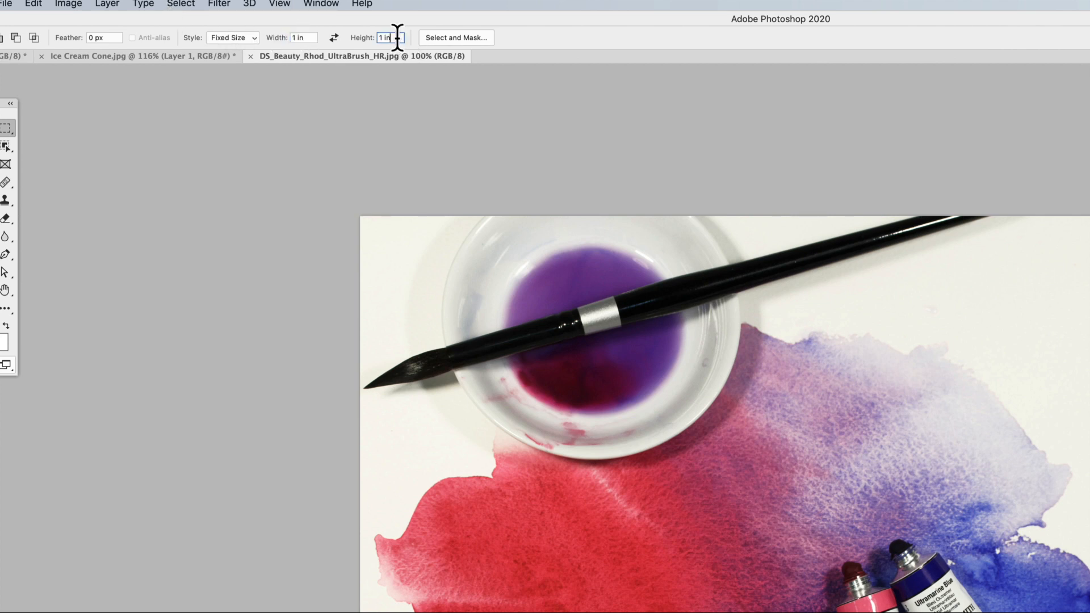
click(307, 37)
text(20 mm)
click(398, 37)
text(20 mm)
key(Return)
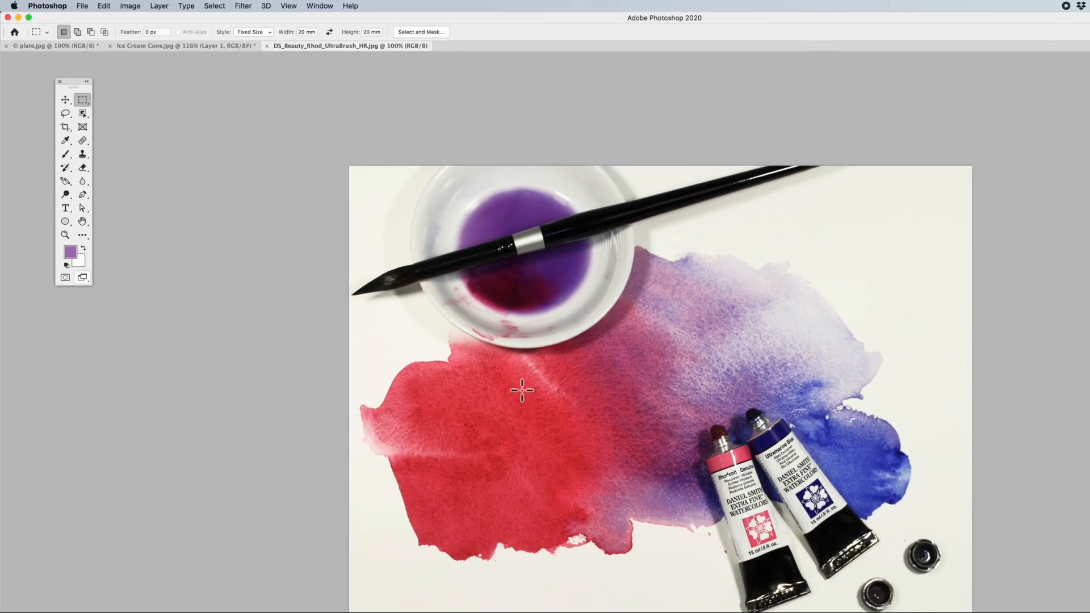
click(522, 390)
- Return the Rectangular Marquee style to Normal and switch to the Move tool
click(264, 32)
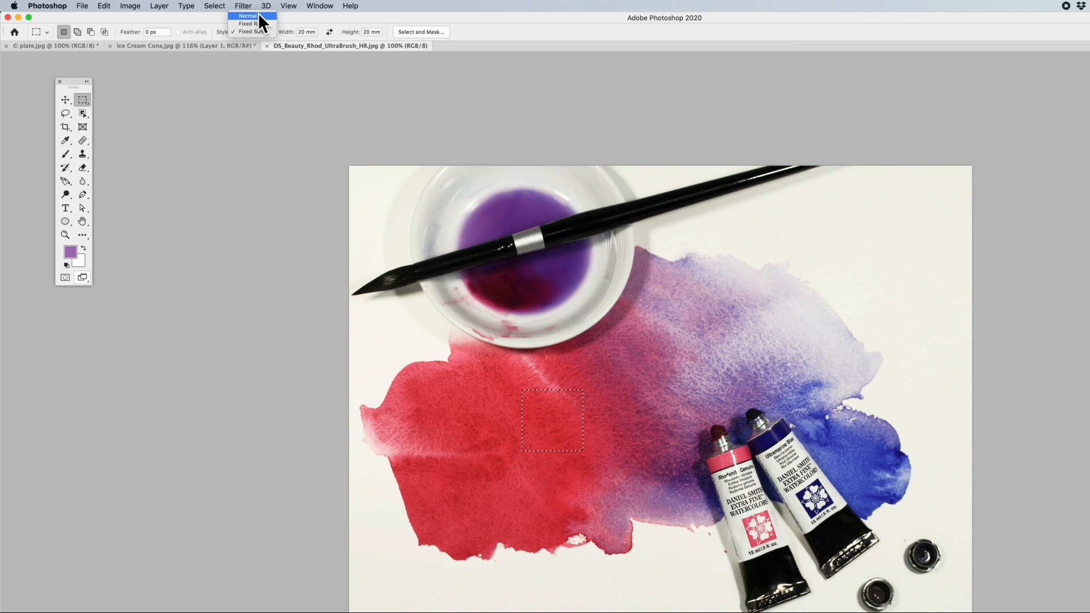
click(258, 16)
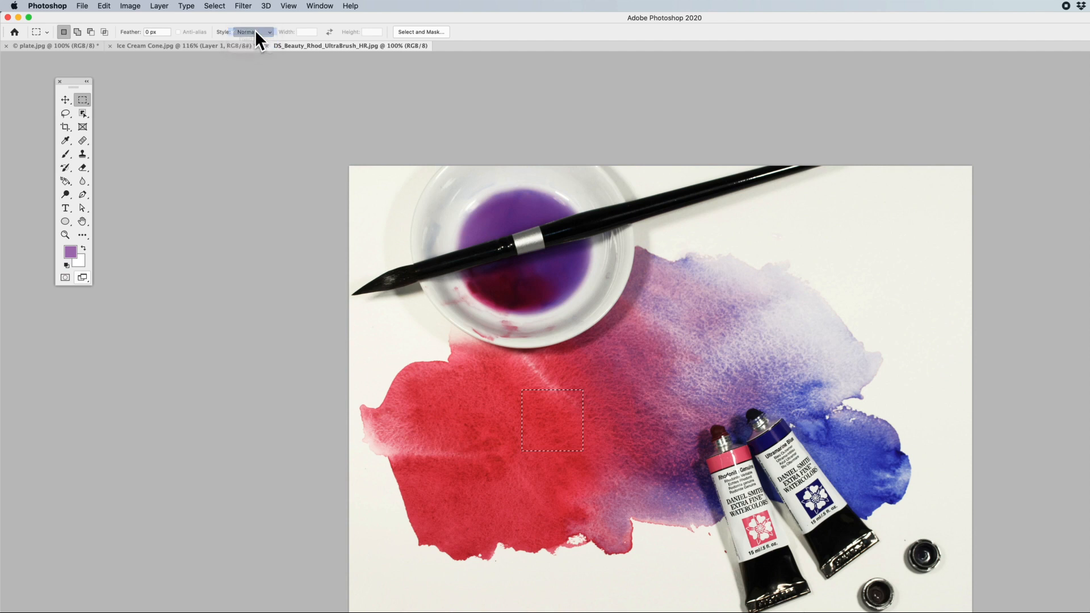
click(65, 99)
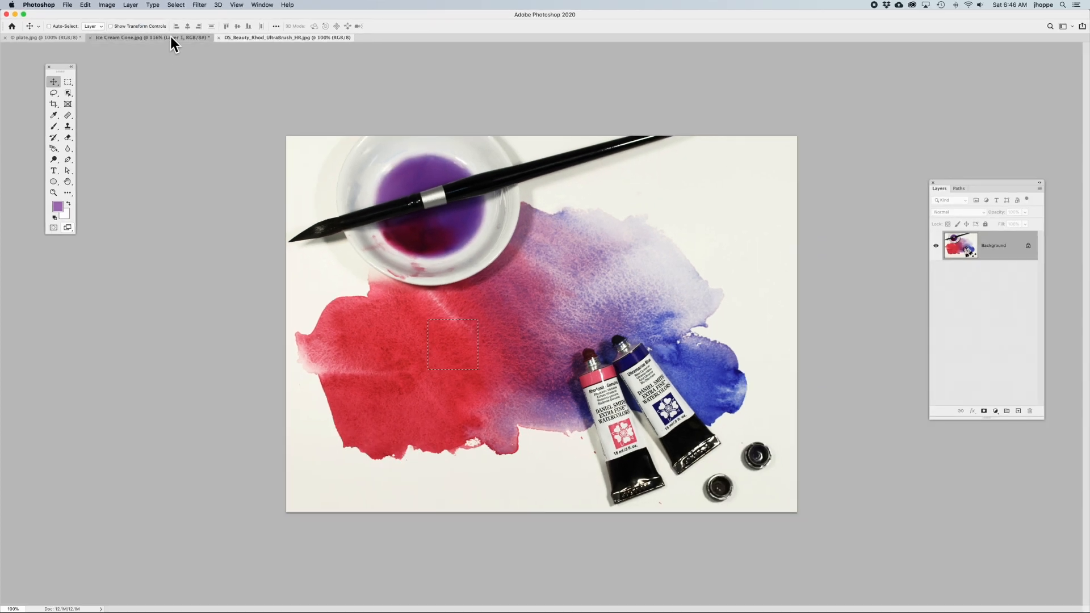
- In Ice Cream Cone.jpg, draw a tall rectangular marquee around the scoops and the upper part of the cone
click(170, 37)
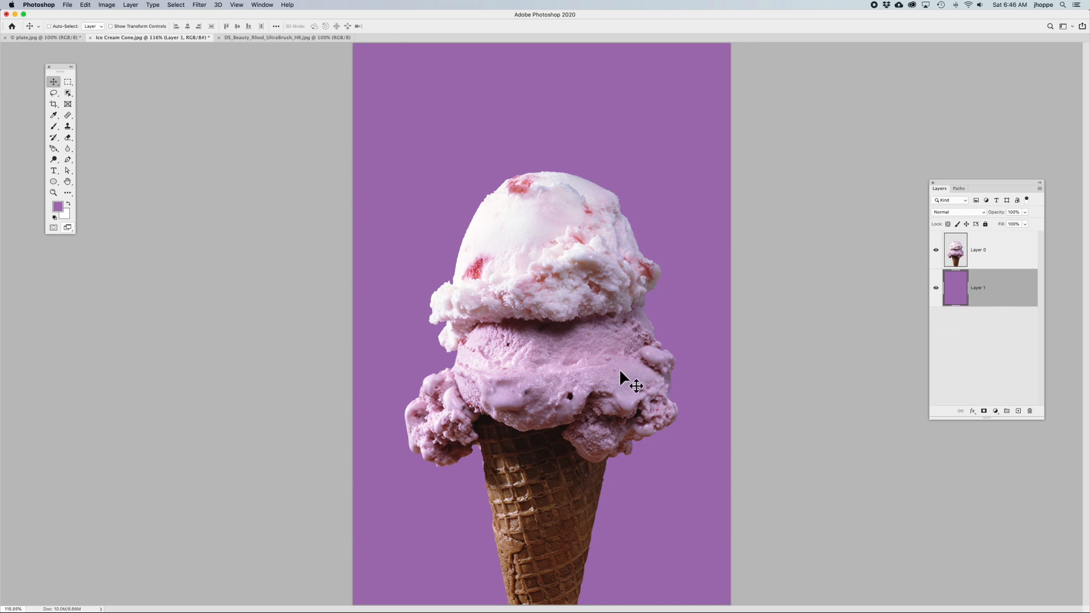
key(m)
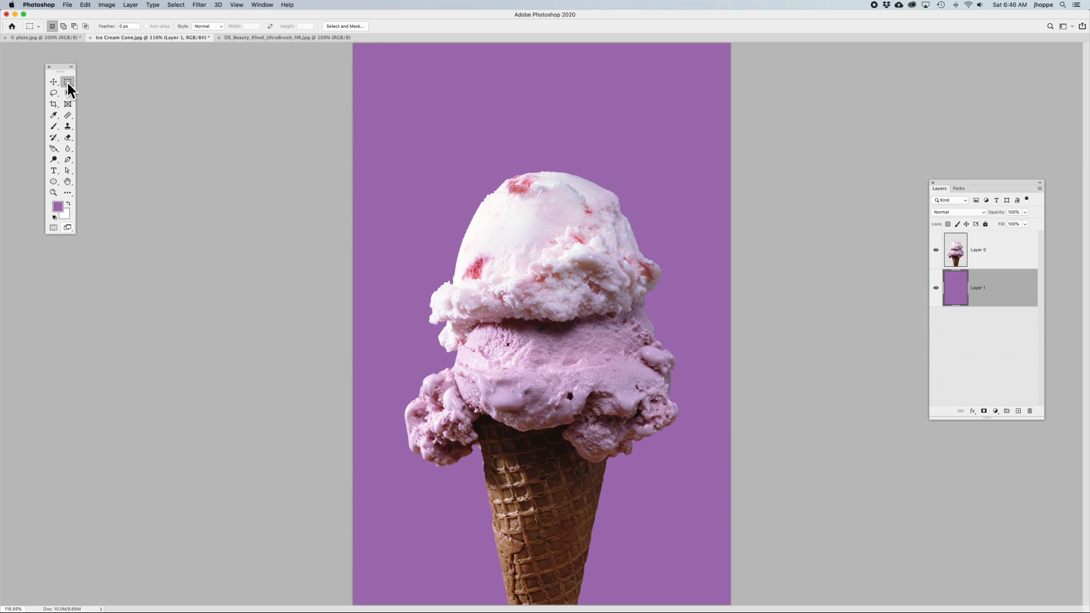
drag(430, 112, 664, 550)
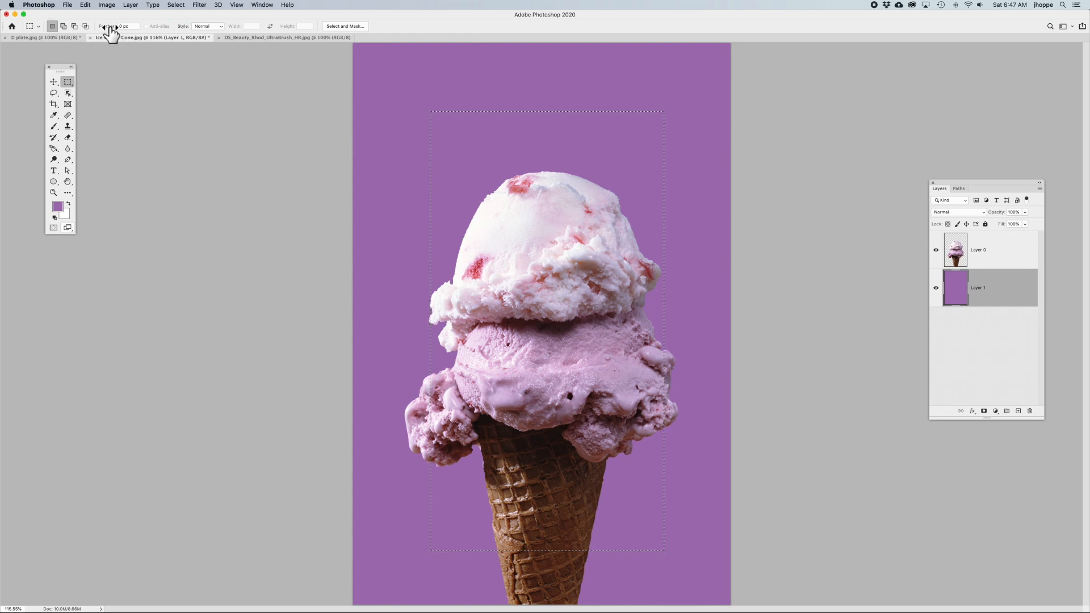
- Feather the rectangular selection by about 82 px in Select and Mask and apply it
click(355, 27)
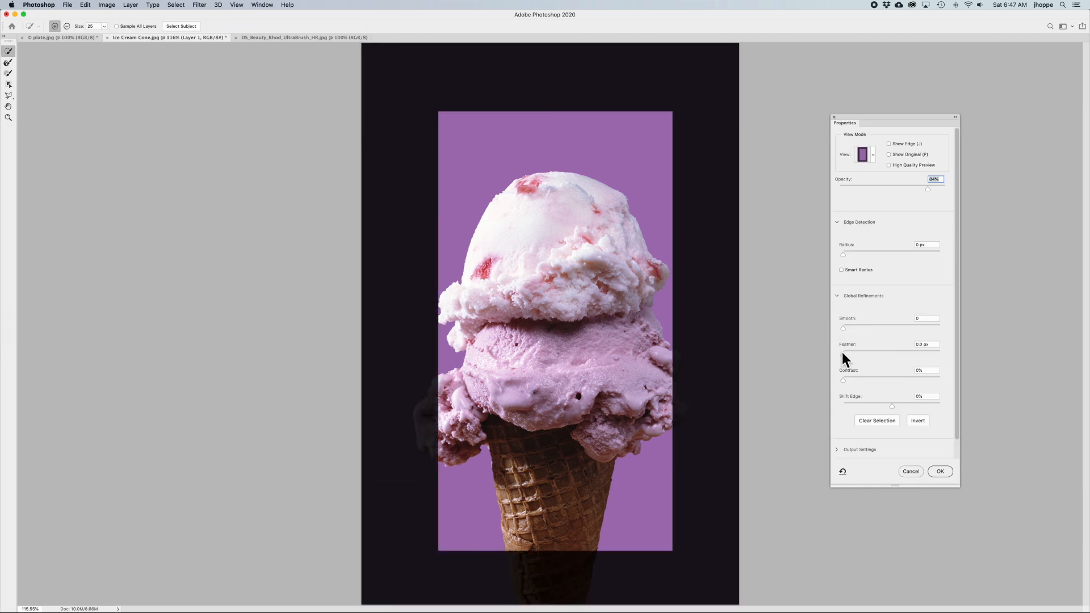
drag(844, 352, 901, 353)
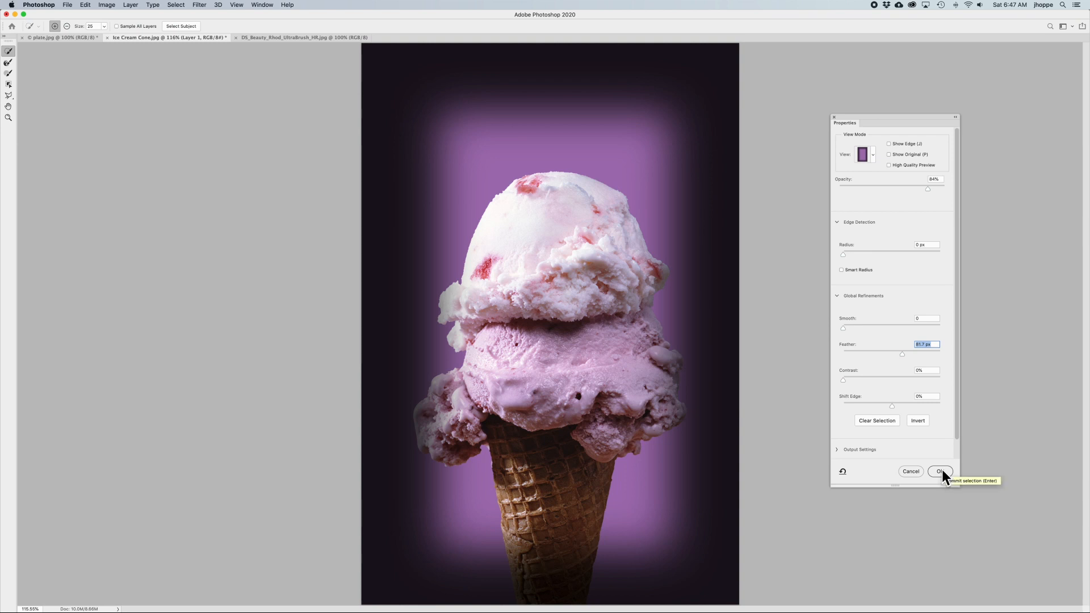
drag(903, 354, 904, 353)
click(940, 472)
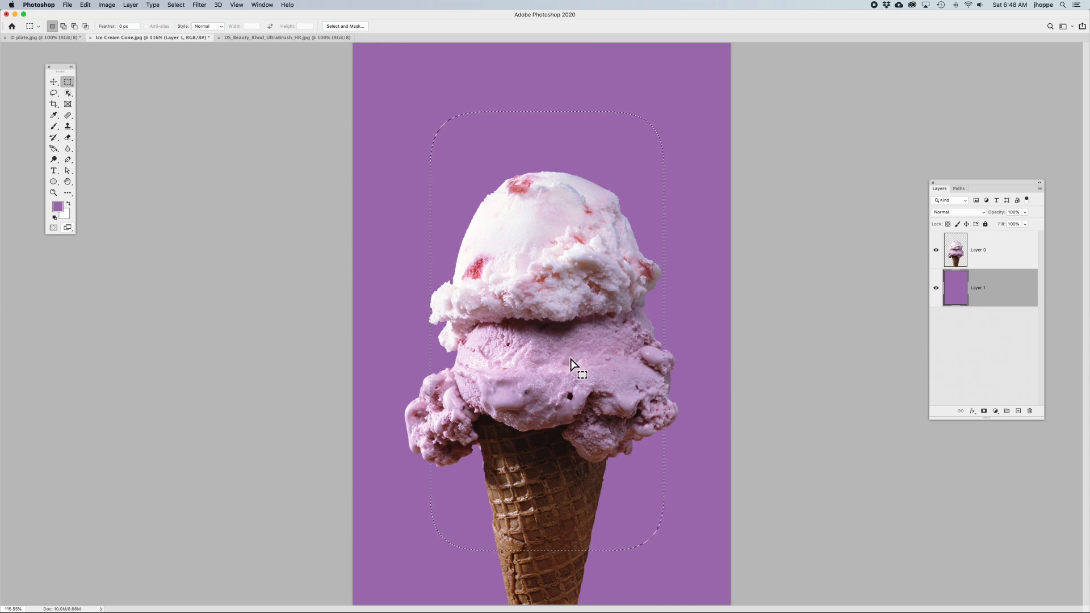
- Sample the lilac colour of the lower ice cream scoop on Layer 0 as the foreground colour with the Eyedropper
key(i)
click(600, 368)
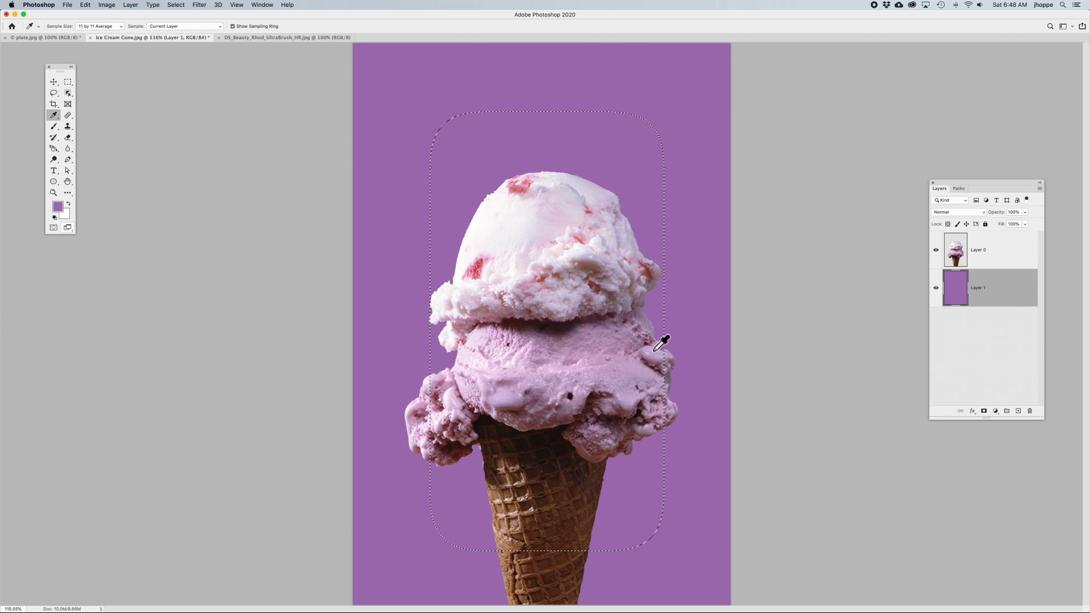
click(959, 254)
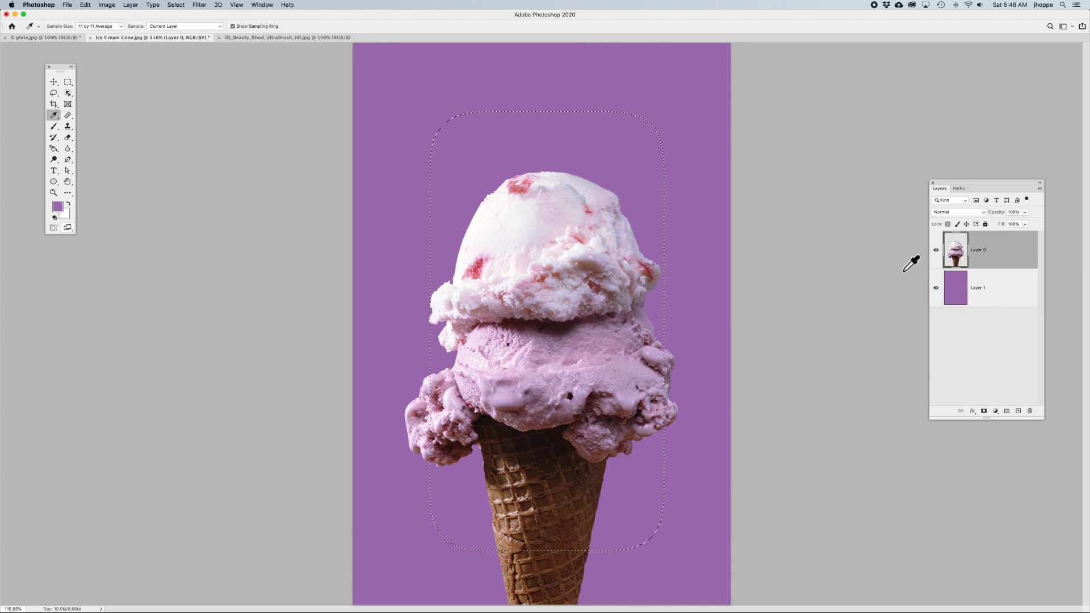
click(588, 356)
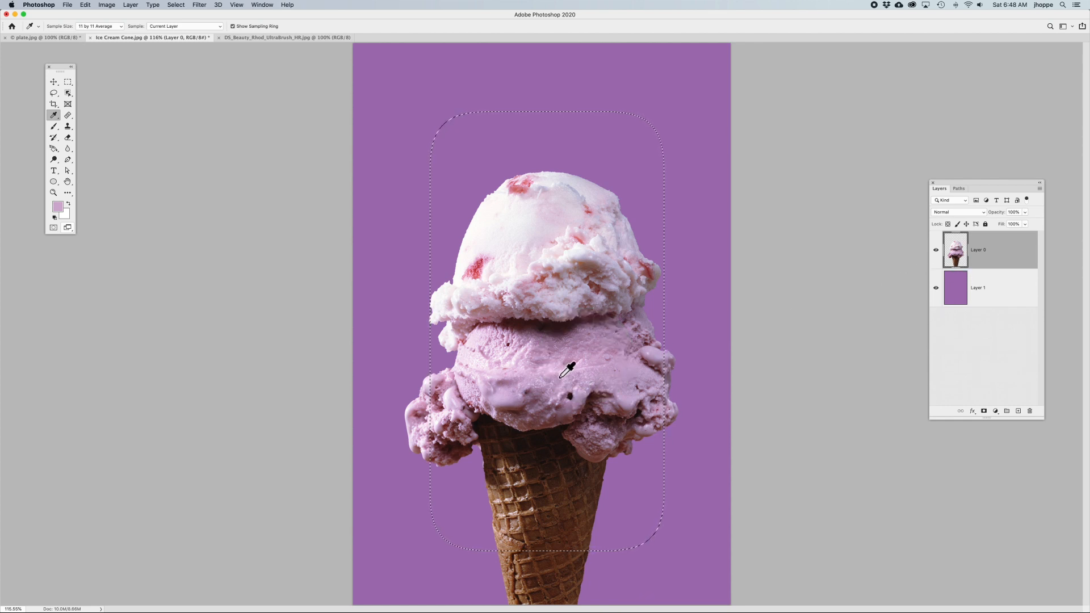
- Fill the feathered selection on Layer 1 with the lilac foreground colour and deselect it
click(996, 301)
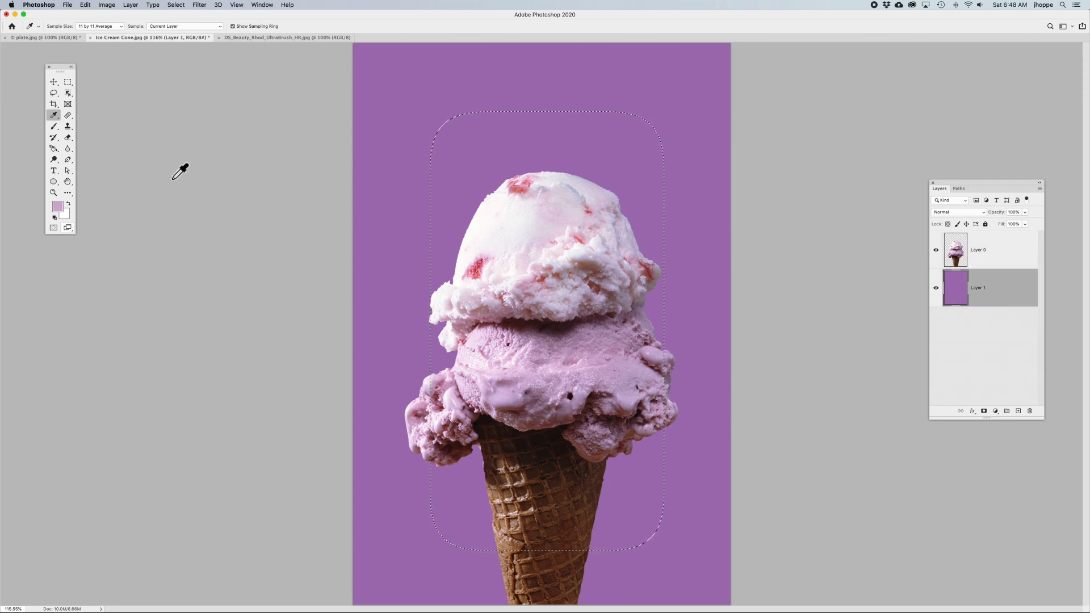
click(55, 83)
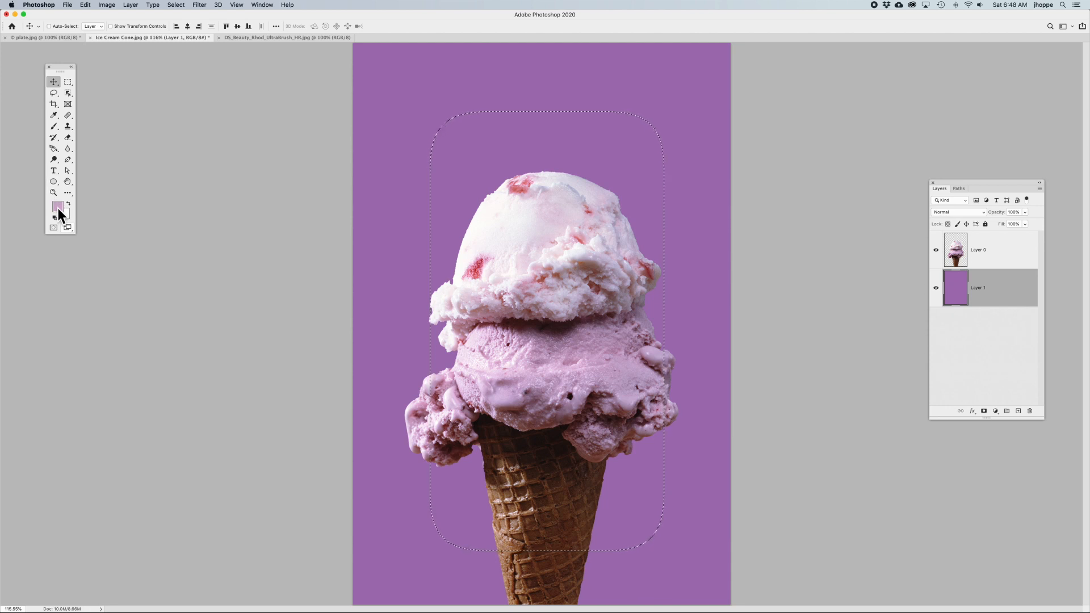
key(alt+BackSpace)
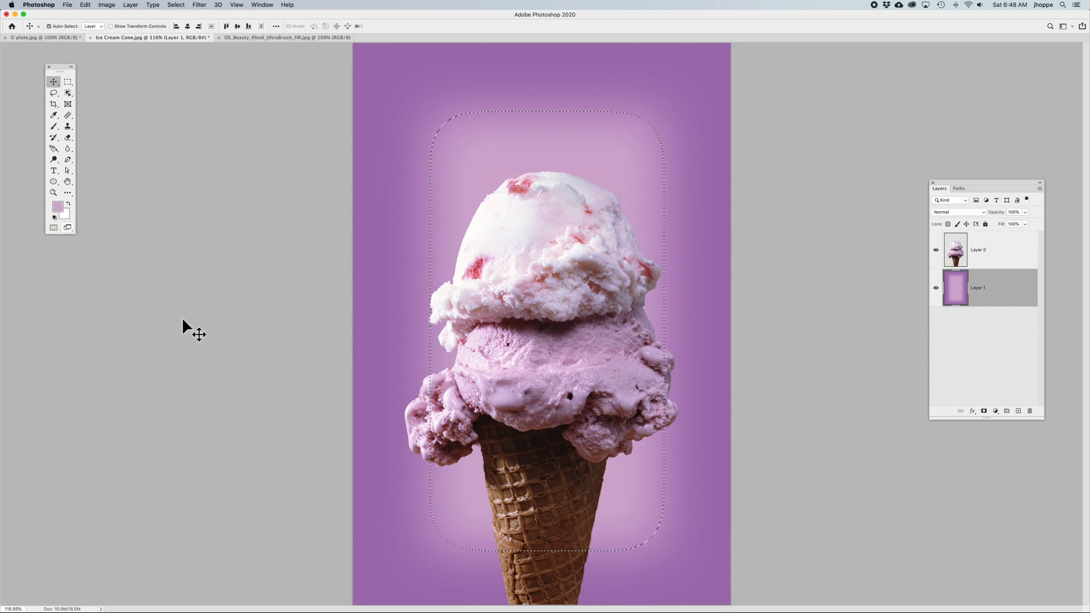
key(super+d)
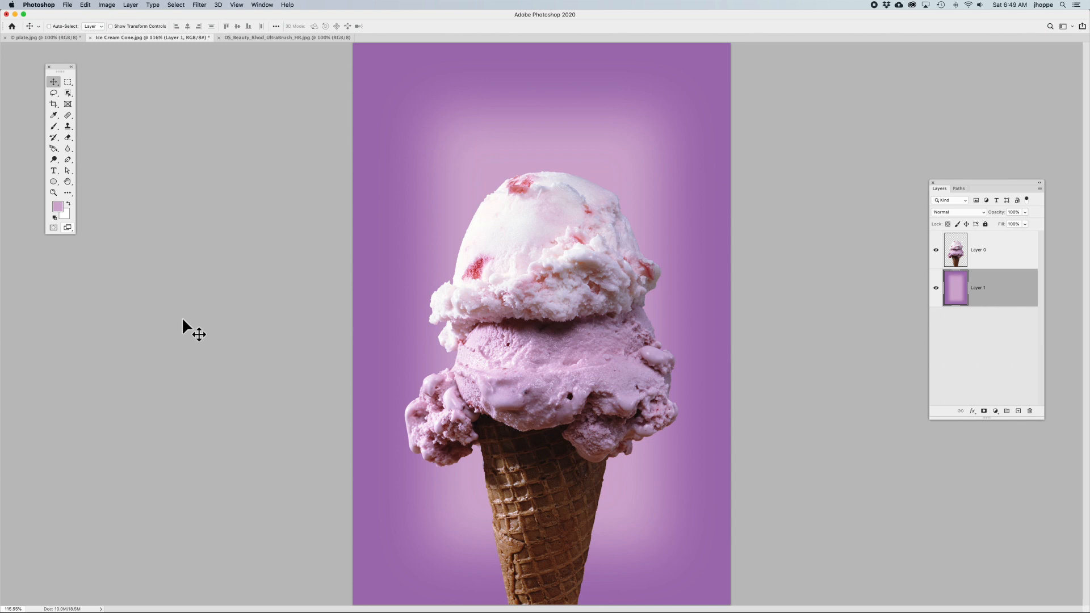
- Draw a narrower rectangular marquee from the top of the ice cream down to the upper part of the cone
click(68, 82)
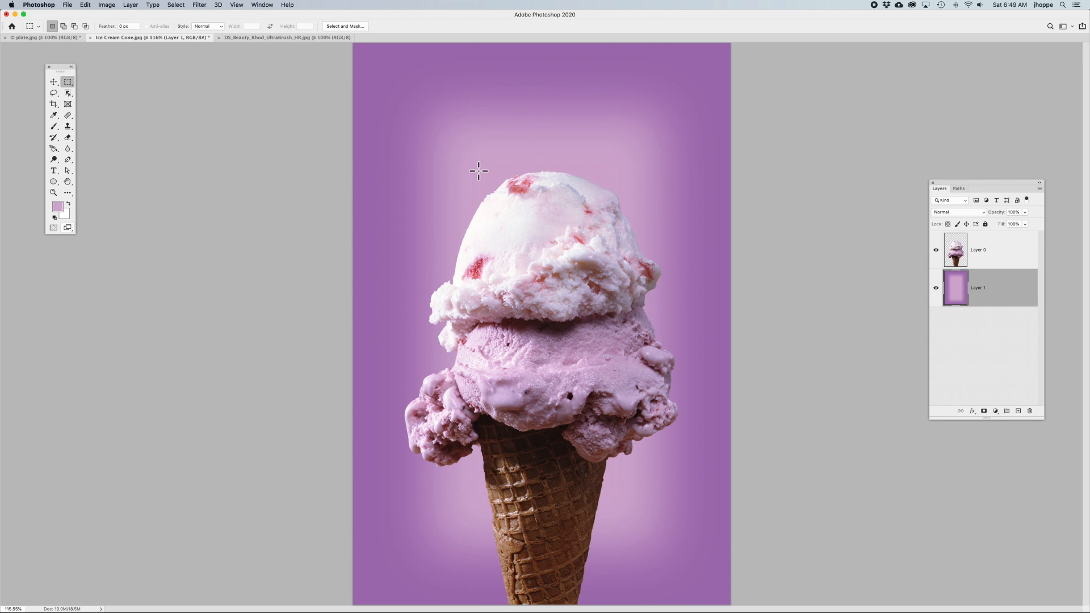
drag(477, 172, 611, 482)
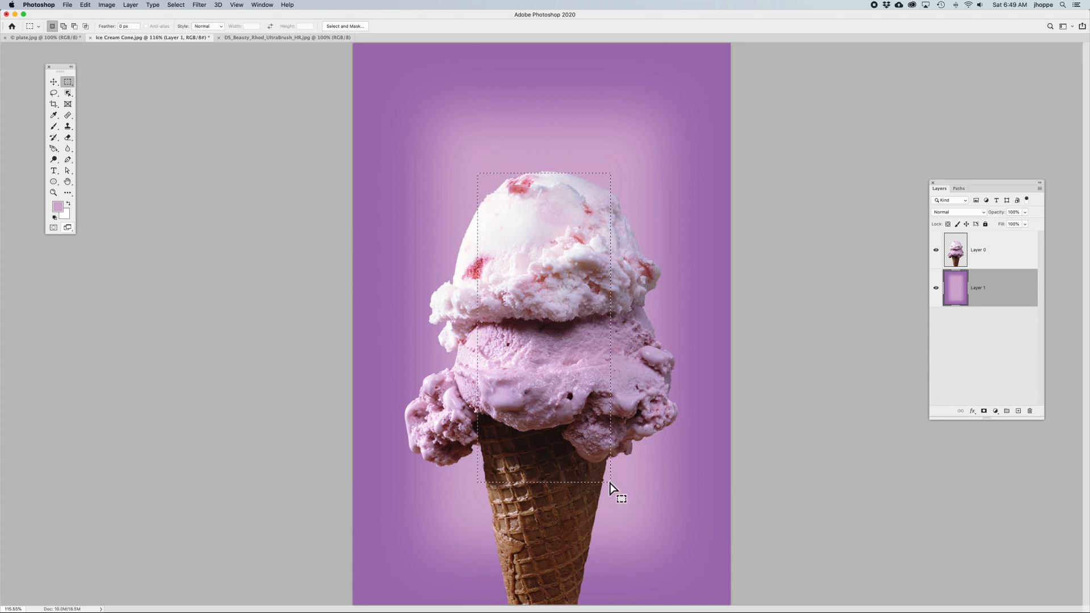
- Sample the pale pink of the upper ice cream scoop on Layer 0 as the foreground colour and reactivate Layer 1
click(956, 250)
key(i)
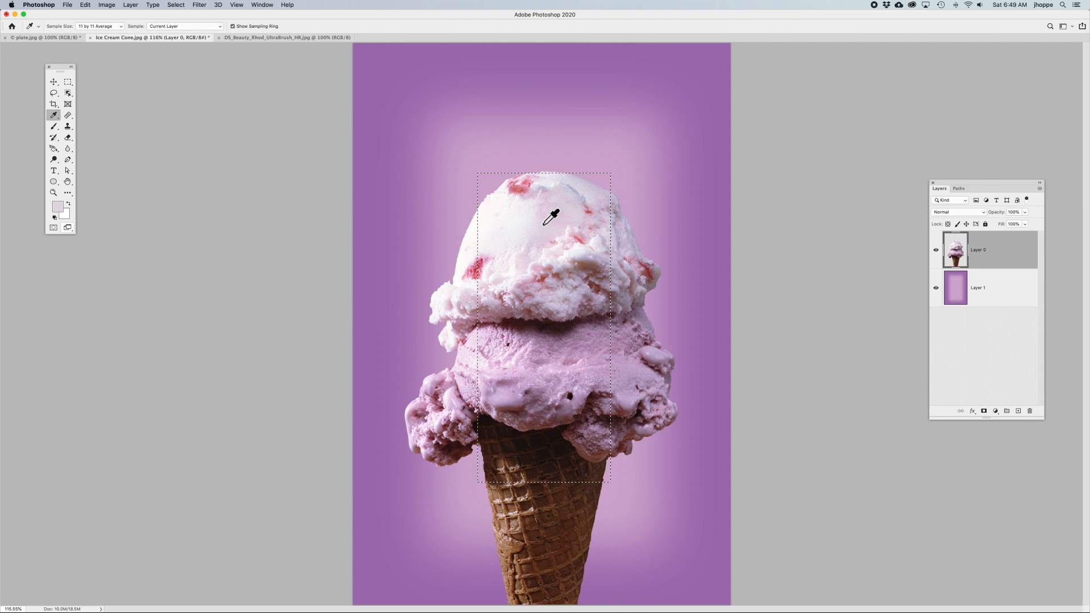
click(956, 301)
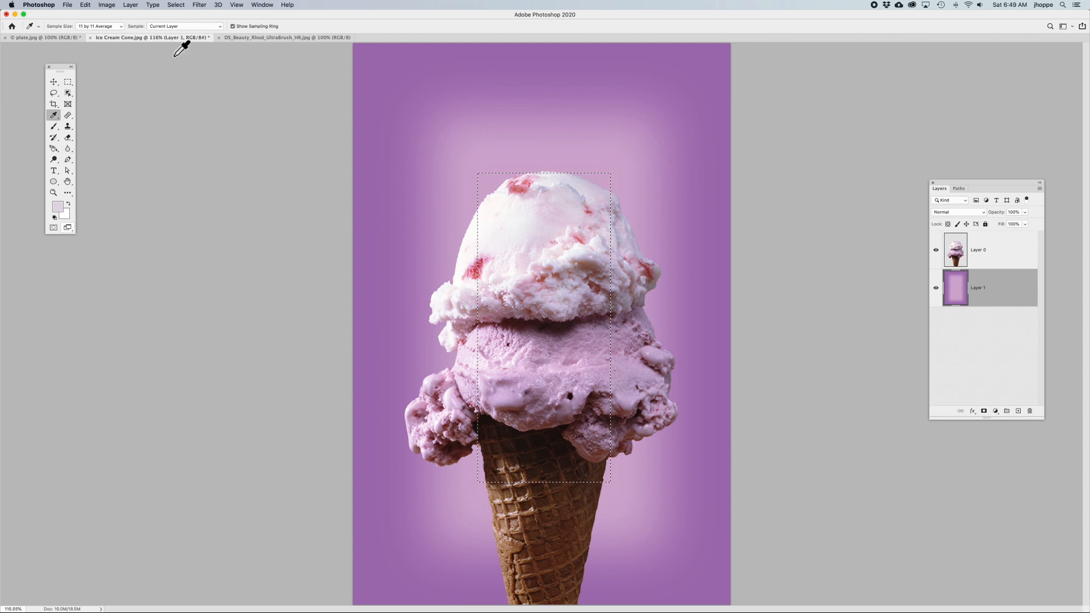
- Feather the narrow rectangular selection by about 79 px in Select and Mask and apply it
click(68, 82)
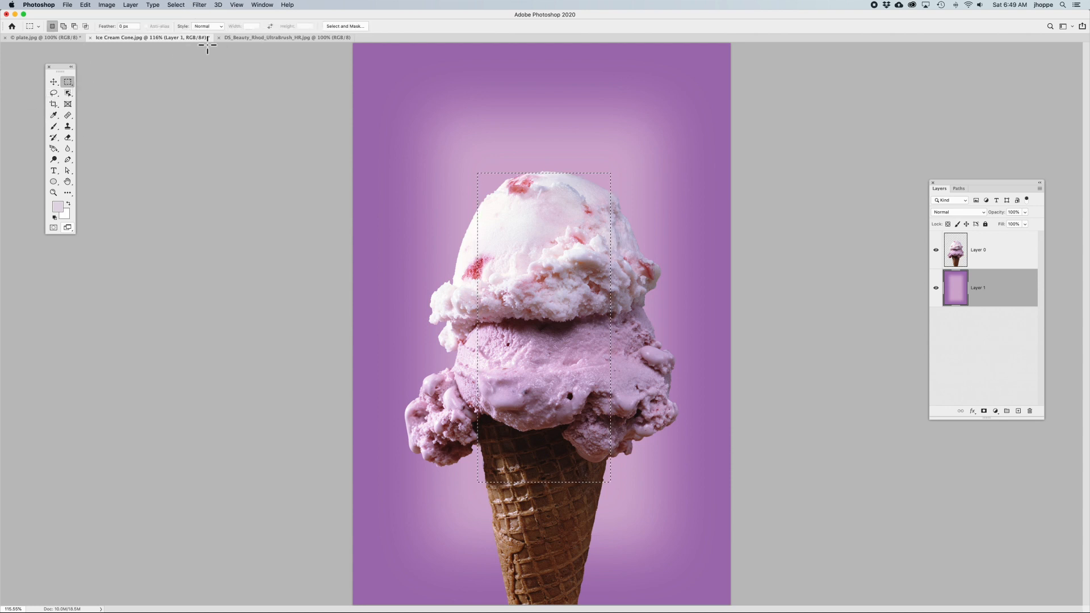
click(359, 26)
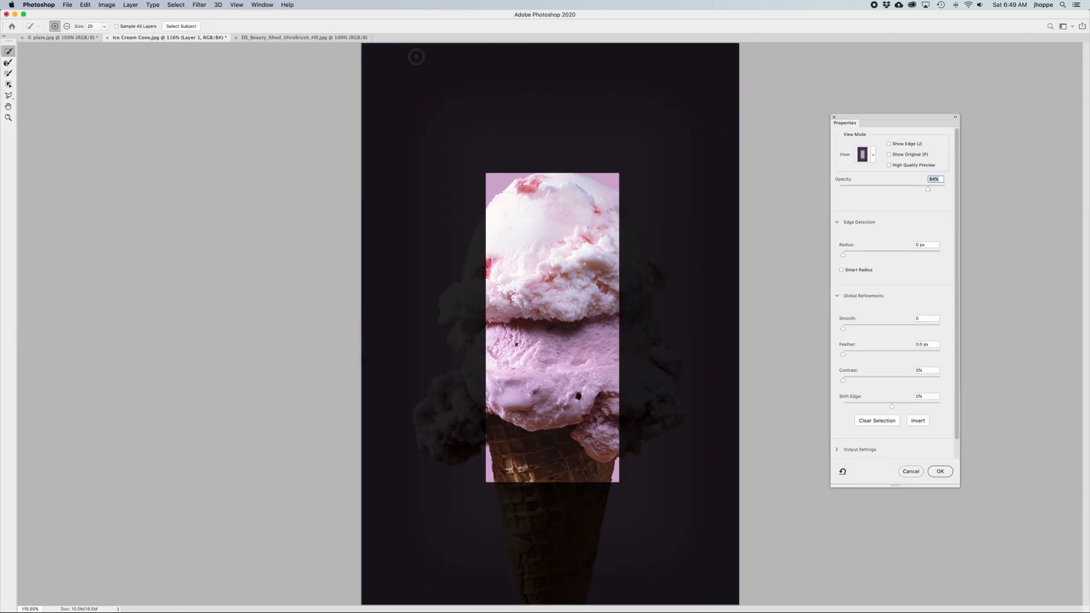
drag(857, 352, 900, 352)
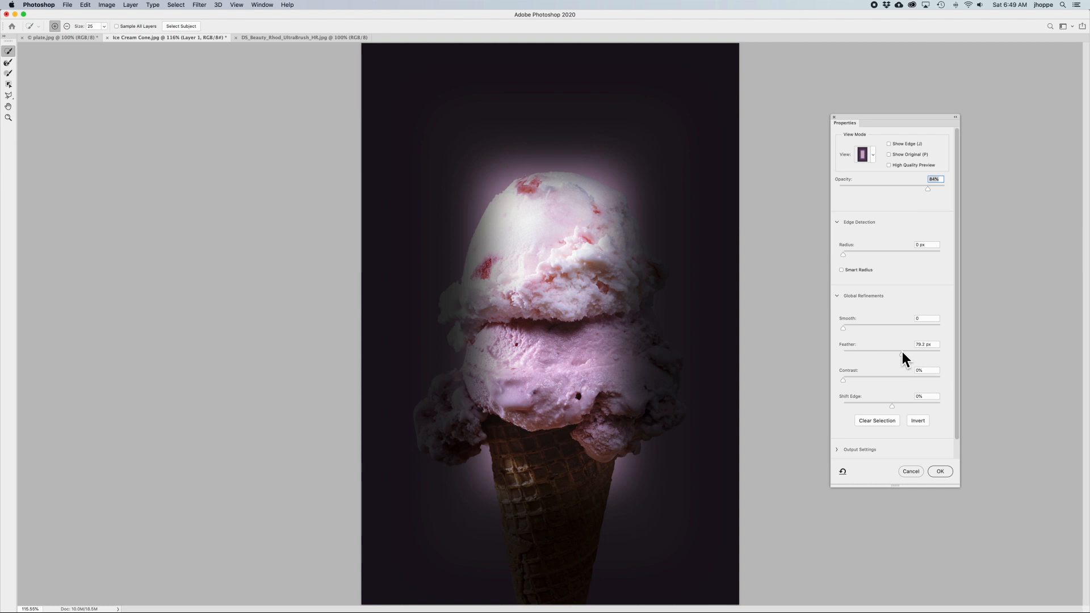
drag(902, 352, 901, 353)
click(940, 472)
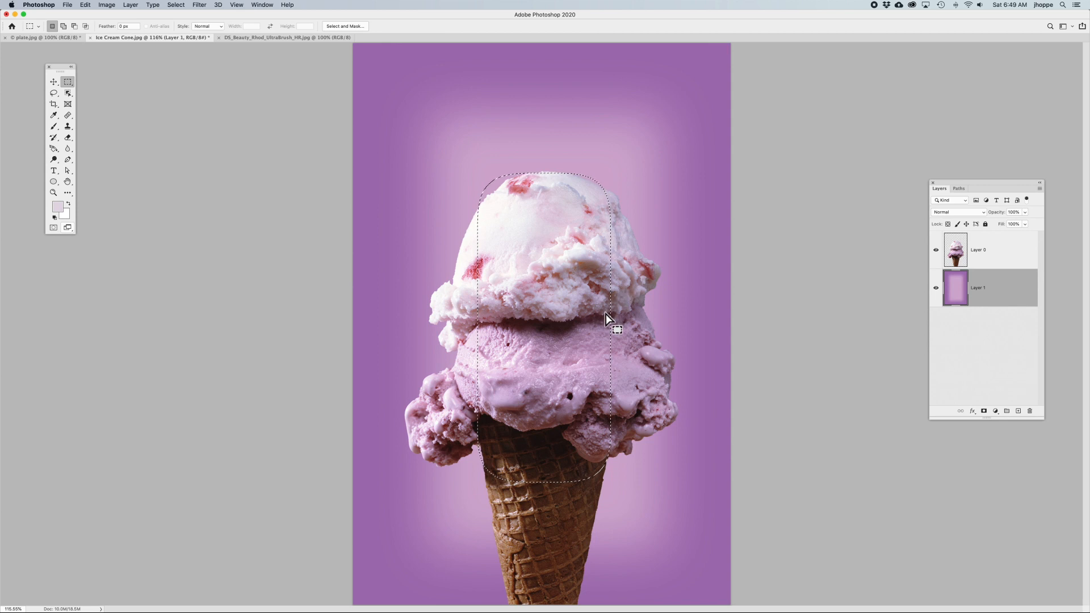
- Compare the contents of Layer 0 and Layer 1 by hiding both and showing them again one by one
click(1017, 249)
click(994, 294)
click(936, 288)
click(937, 252)
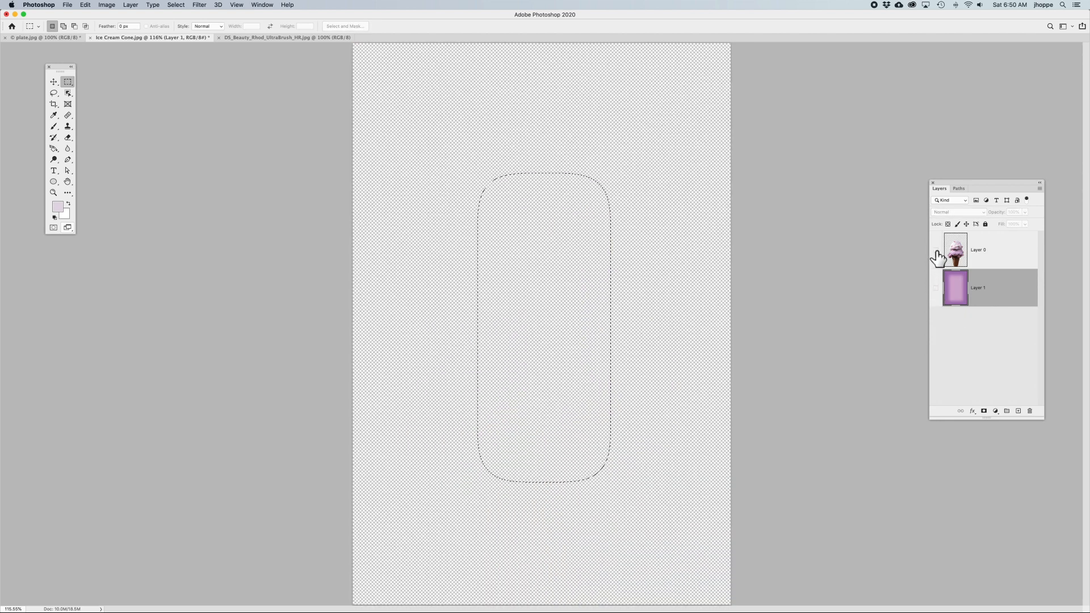
click(936, 249)
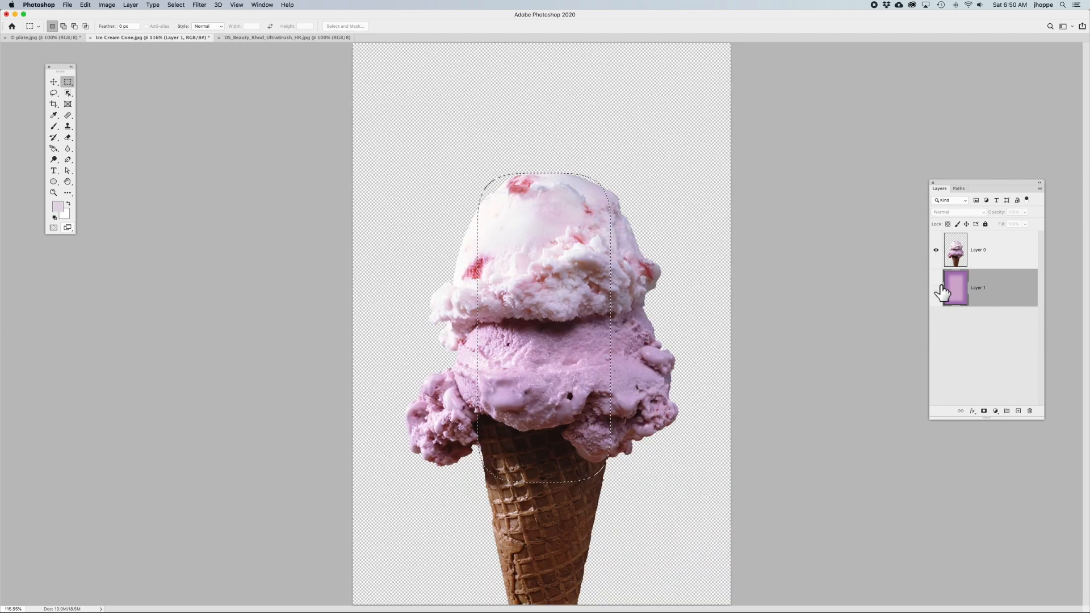
click(936, 288)
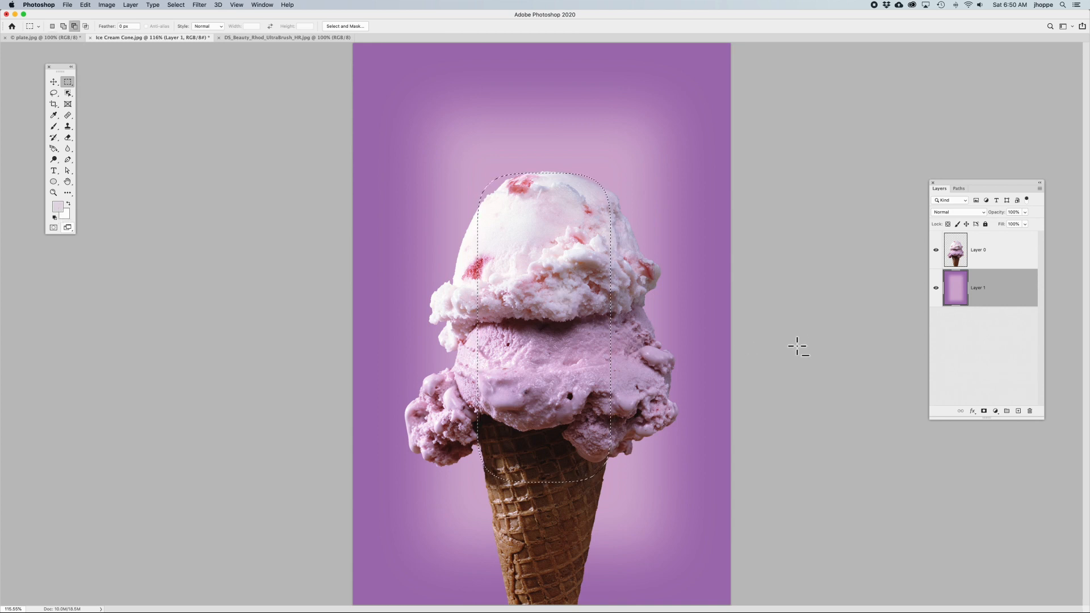
- Fill the feathered selection on Layer 1 with the pale pink foreground colour and deselect it
key(alt)
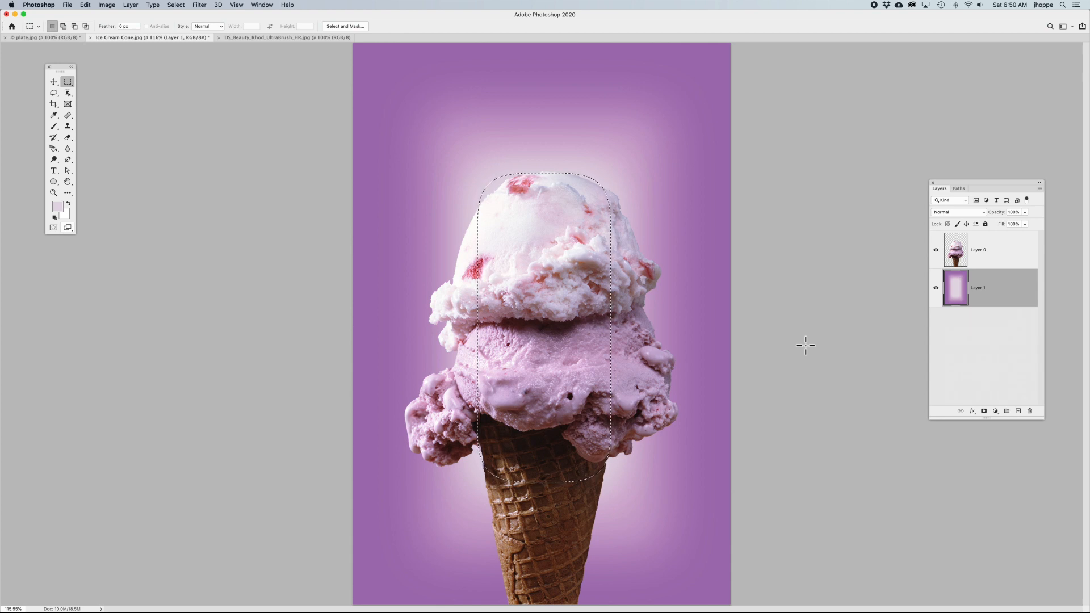
key(super+d)
- Switch to the plate.jpg document and choose the Elliptical Marquee tool
click(27, 37)
click(69, 83)
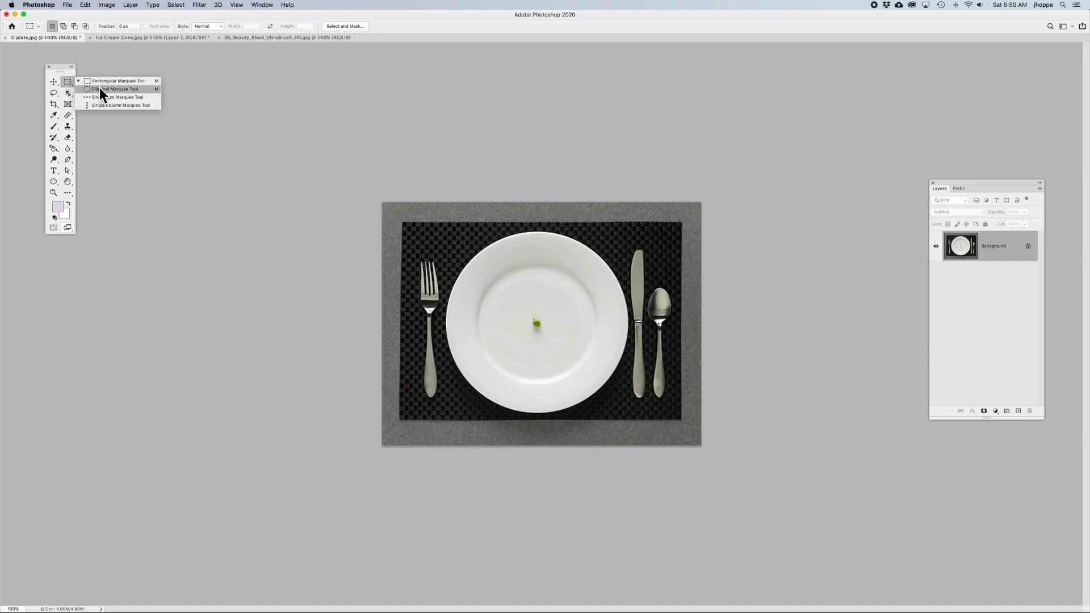
click(67, 84)
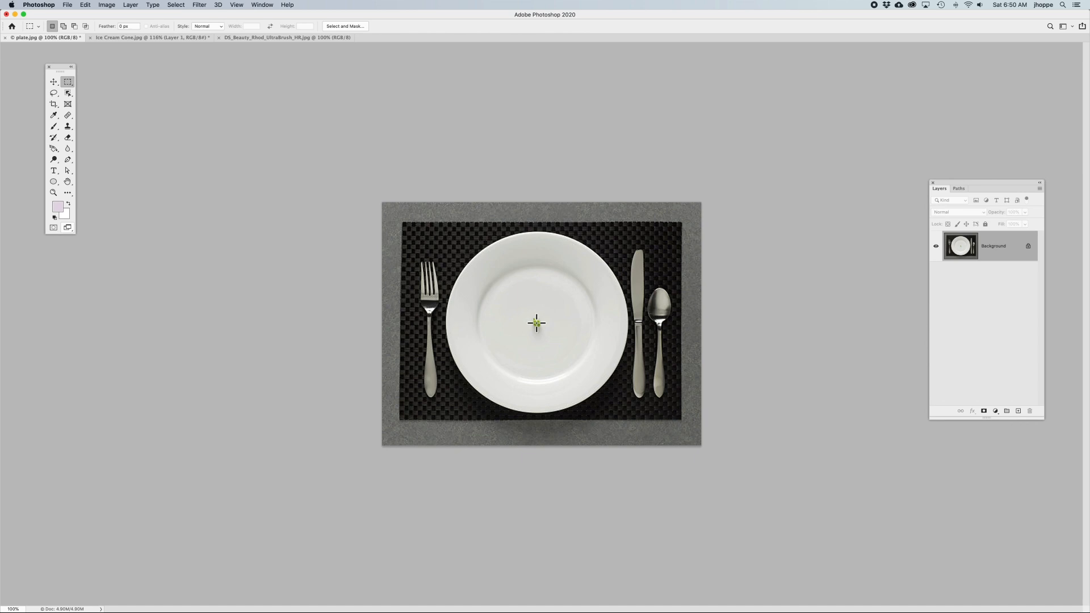
key(super+equal)
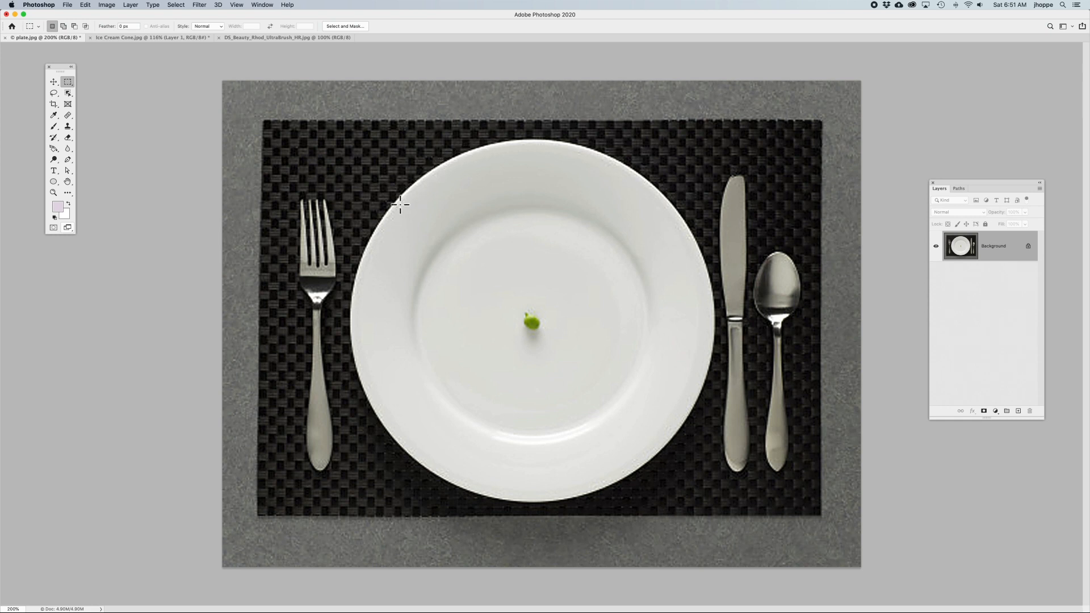
drag(66, 81, 85, 88)
- Try a freehand ellipse and a circular marquee over the plate, clearing each selection
drag(450, 253, 697, 435)
click(650, 409)
drag(413, 179, 731, 480)
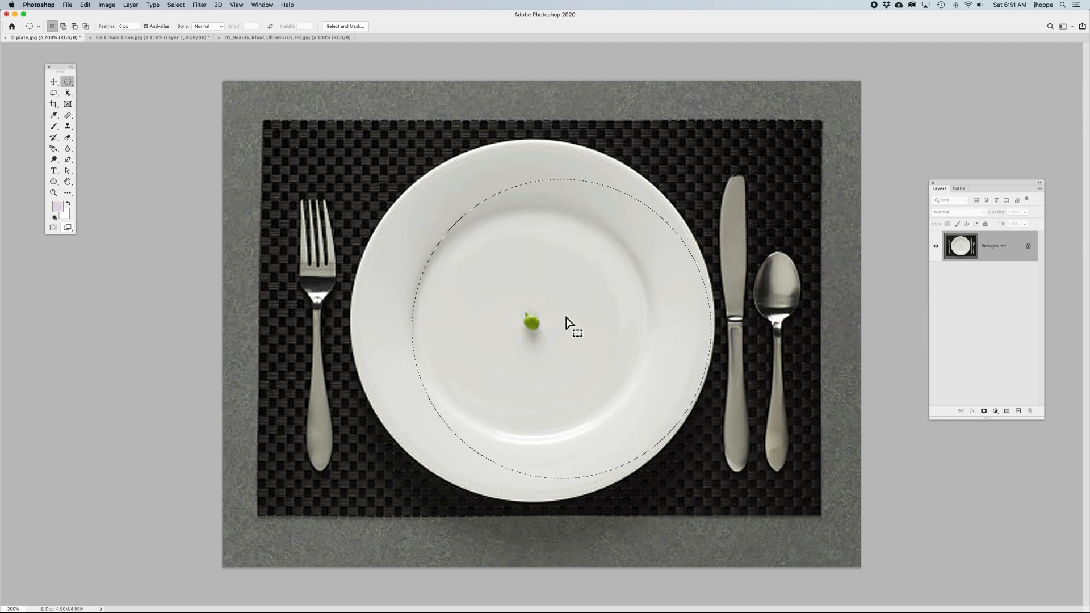
click(405, 246)
- Show the rulers and place a horizontal guide at the plate's upper edge and a vertical guide at its left edge
click(236, 5)
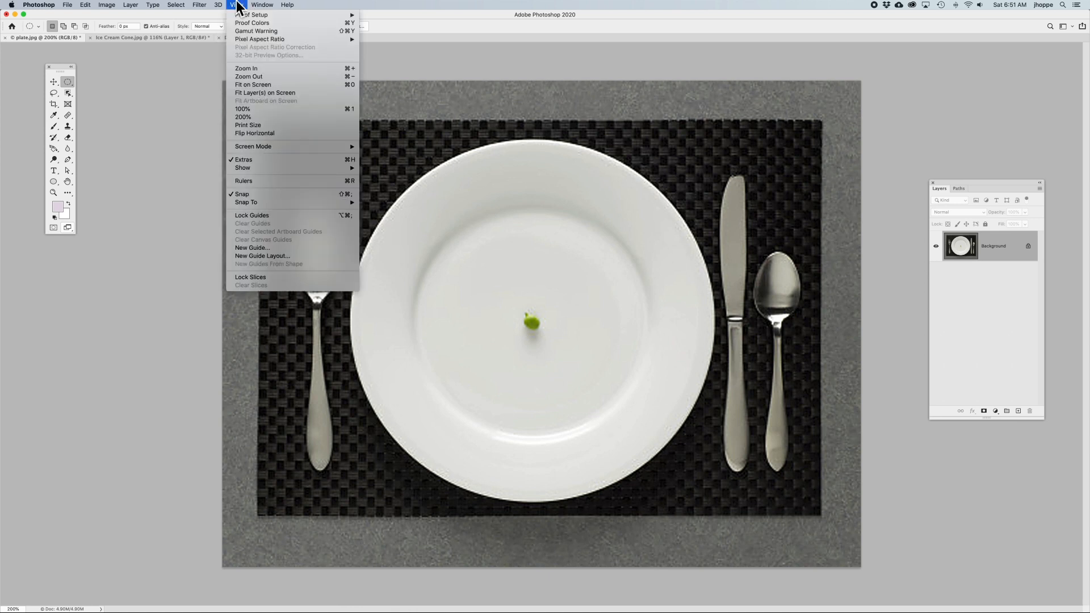
click(250, 181)
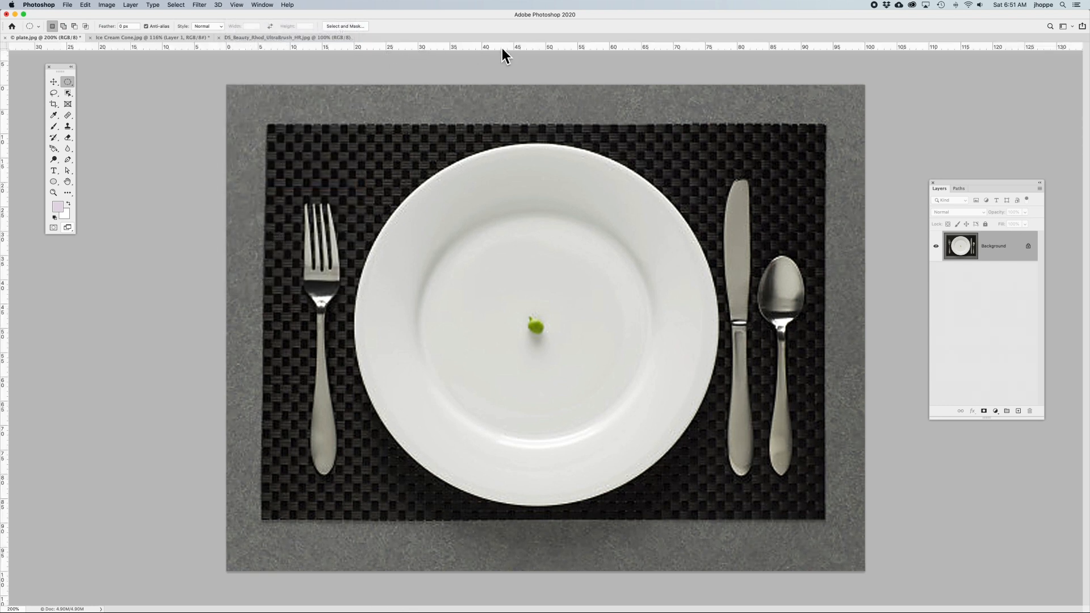
drag(502, 48, 490, 143)
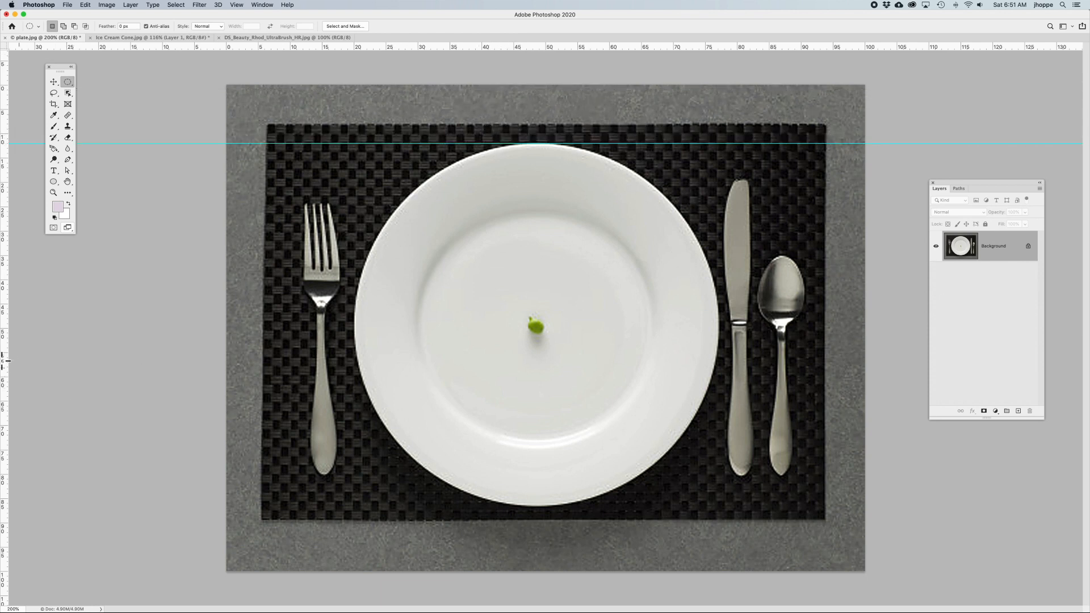
drag(5, 361, 355, 318)
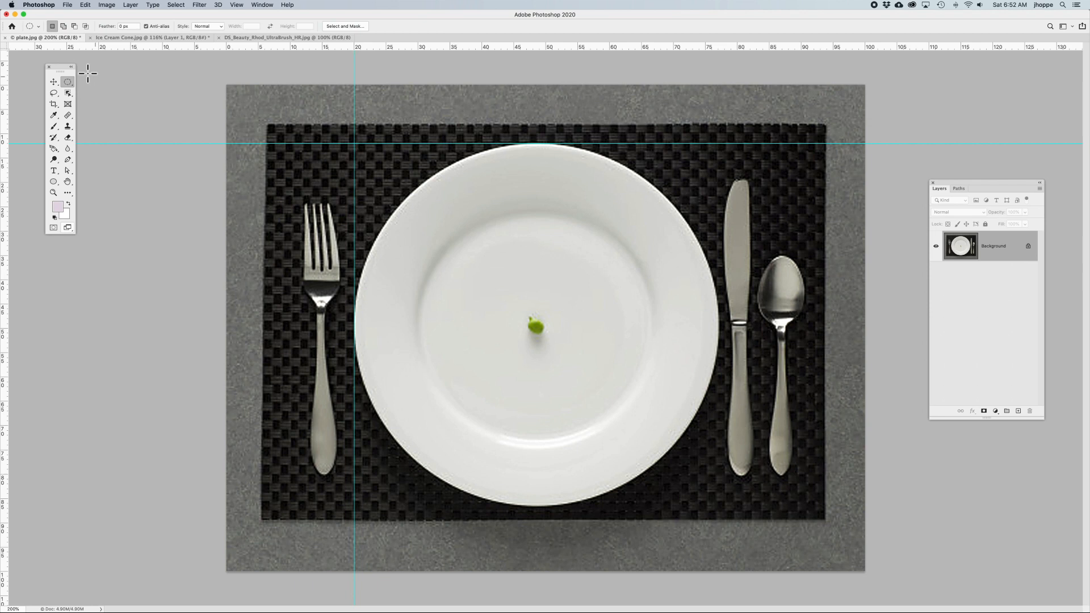
- Try a rectangular marquee from the guide intersection enclosing the whole plate, and deselect it
drag(66, 83, 96, 82)
drag(354, 144, 717, 506)
click(718, 506)
- Select the plate with an elliptical marquee started at the guide intersection and fitted to its rim, and hide the guides and rulers
click(69, 83)
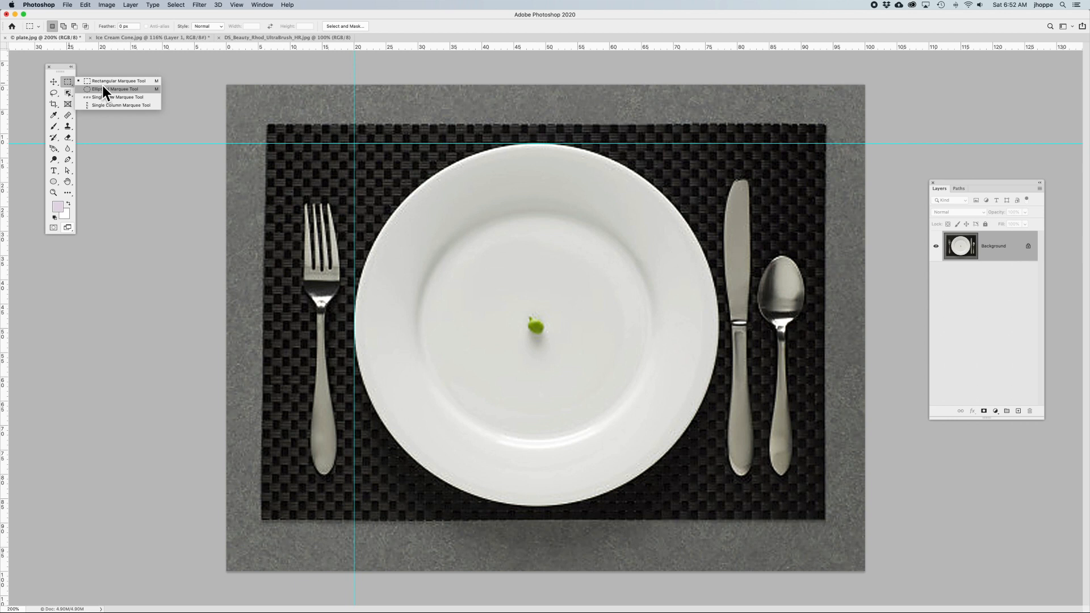
click(103, 88)
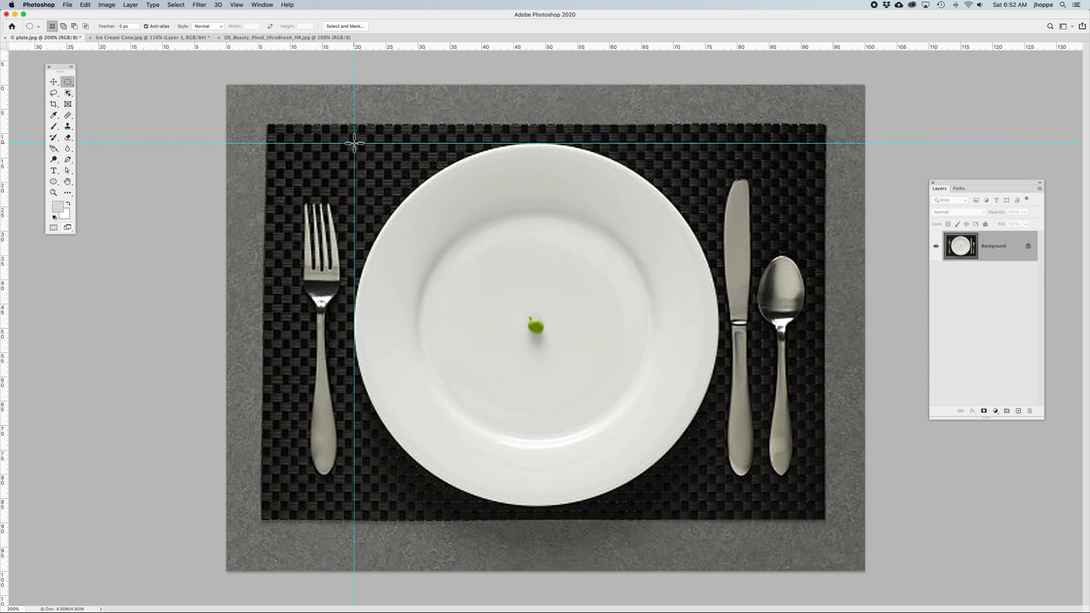
drag(354, 144, 718, 506)
drag(718, 506, 719, 506)
key(super+semicolon)
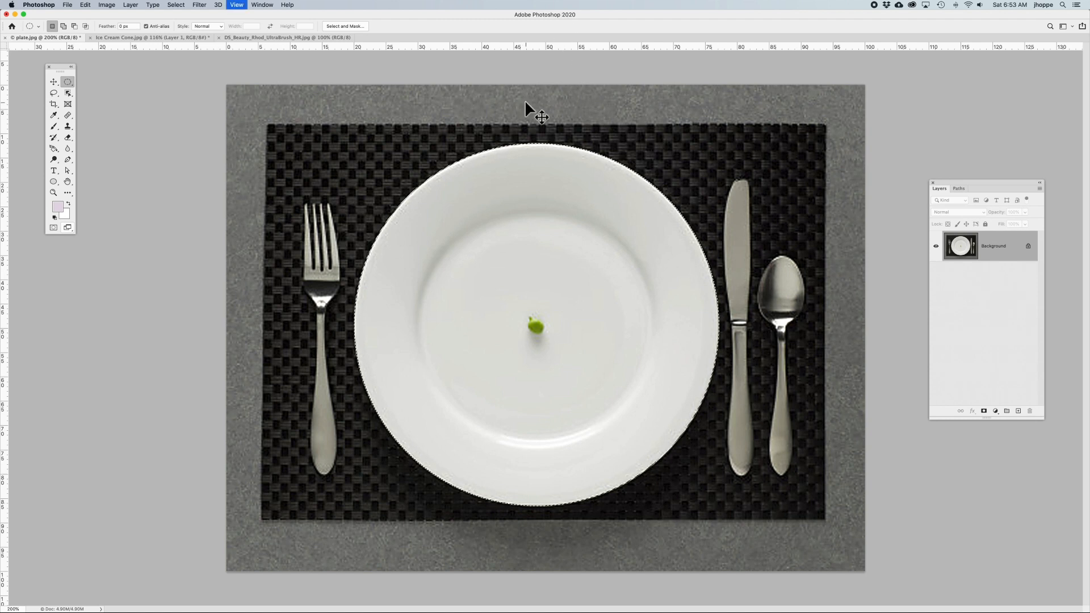
key(super+r)
- Inspect how closely the selection follows the plate's rim at its upper, lower, right and left edges
drag(510, 117, 554, 166)
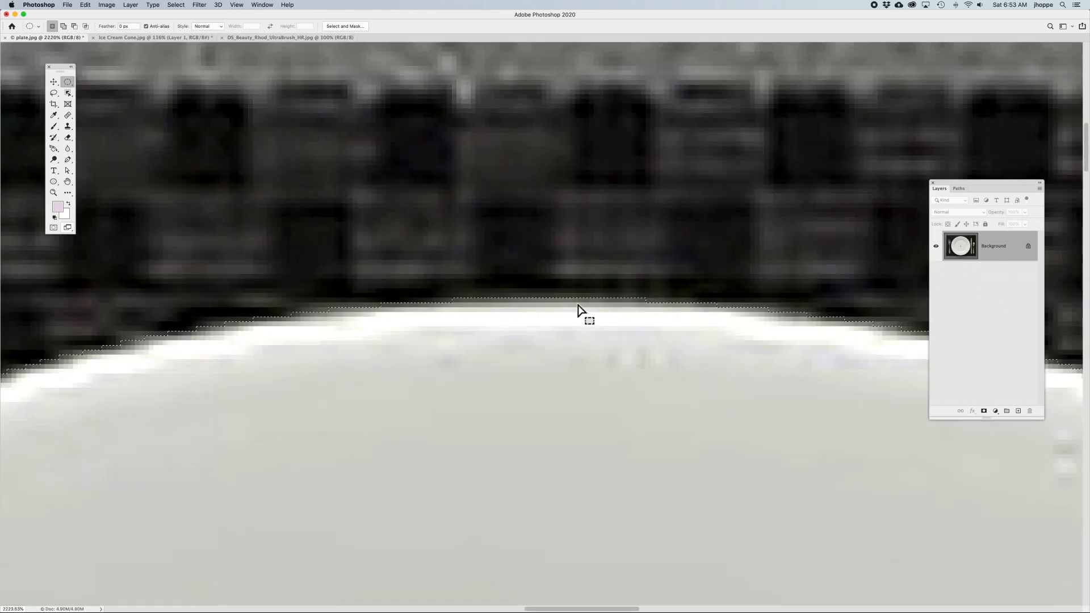
key(super+h)
key(super+0)
drag(543, 509, 560, 534)
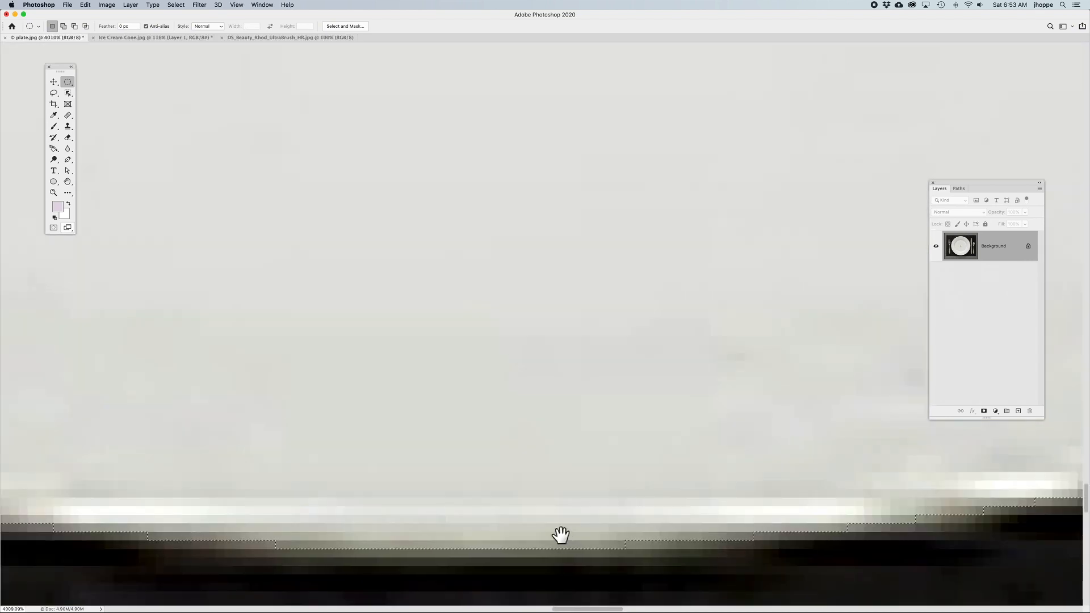
key(super+h)
key(super+0)
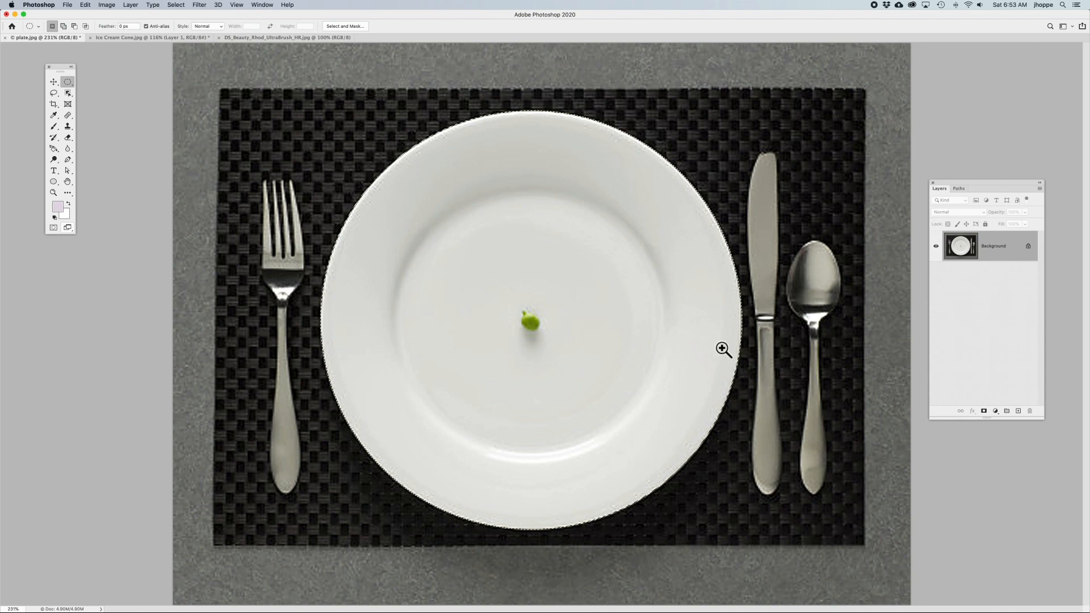
drag(732, 309, 759, 326)
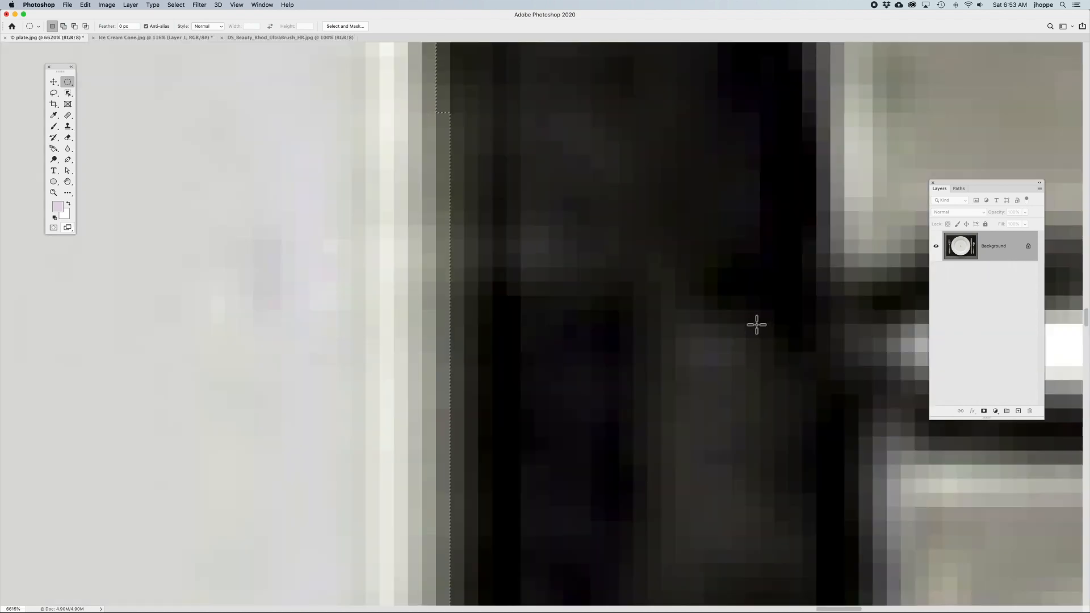
key(super+0)
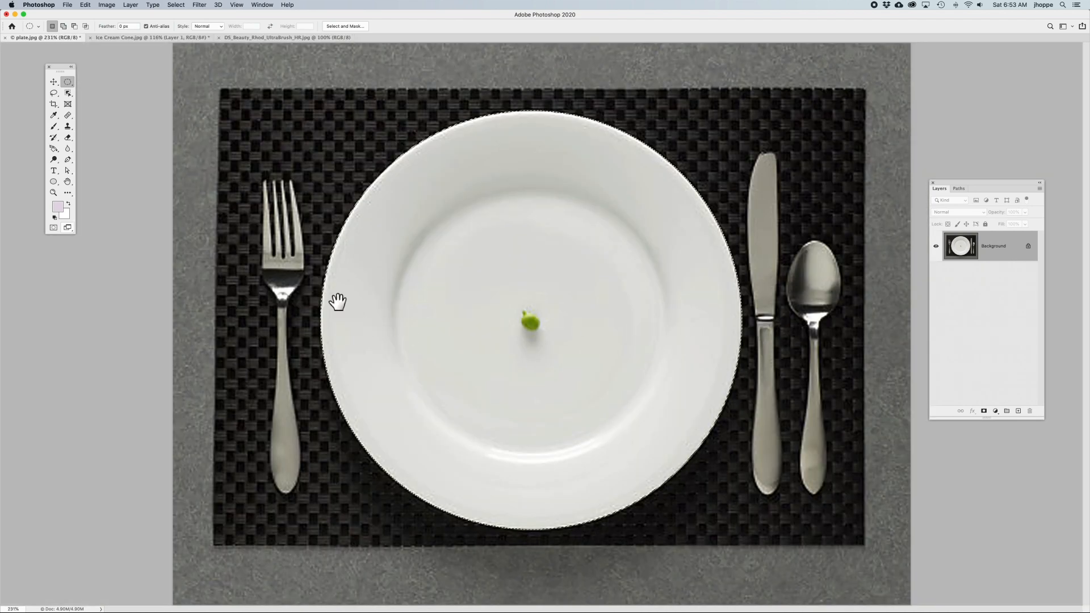
drag(301, 298, 657, 353)
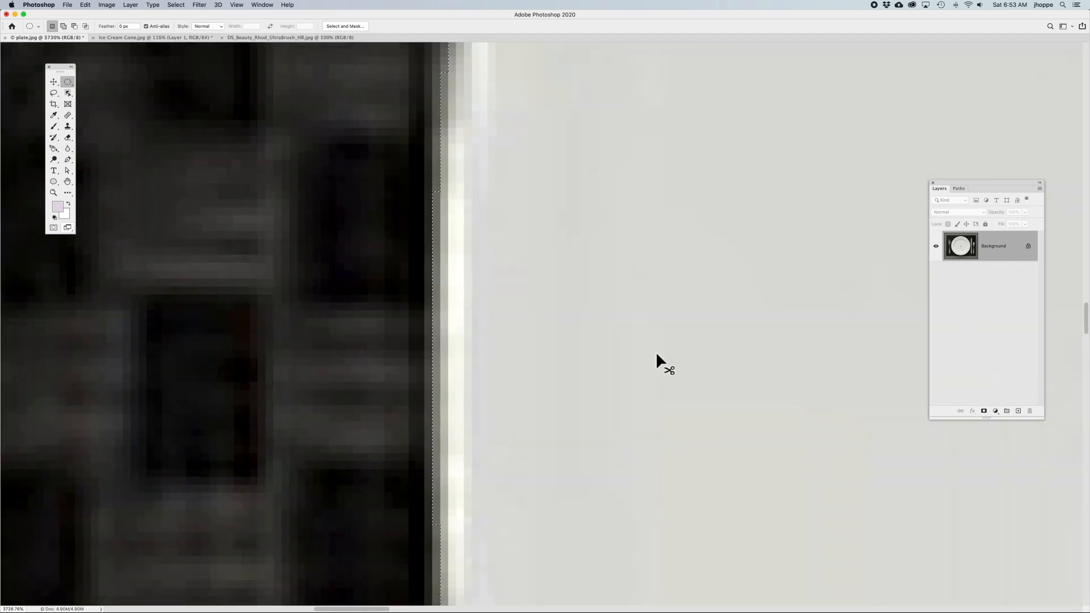
key(super+0)
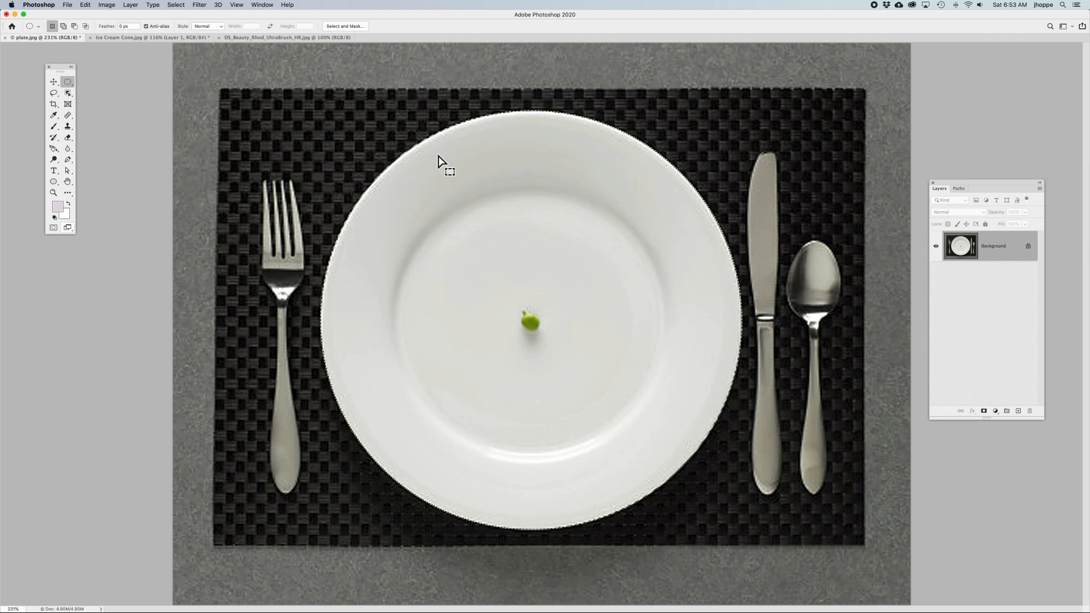
- Start Transform Selection on the circular plate selection and accept it
click(179, 5)
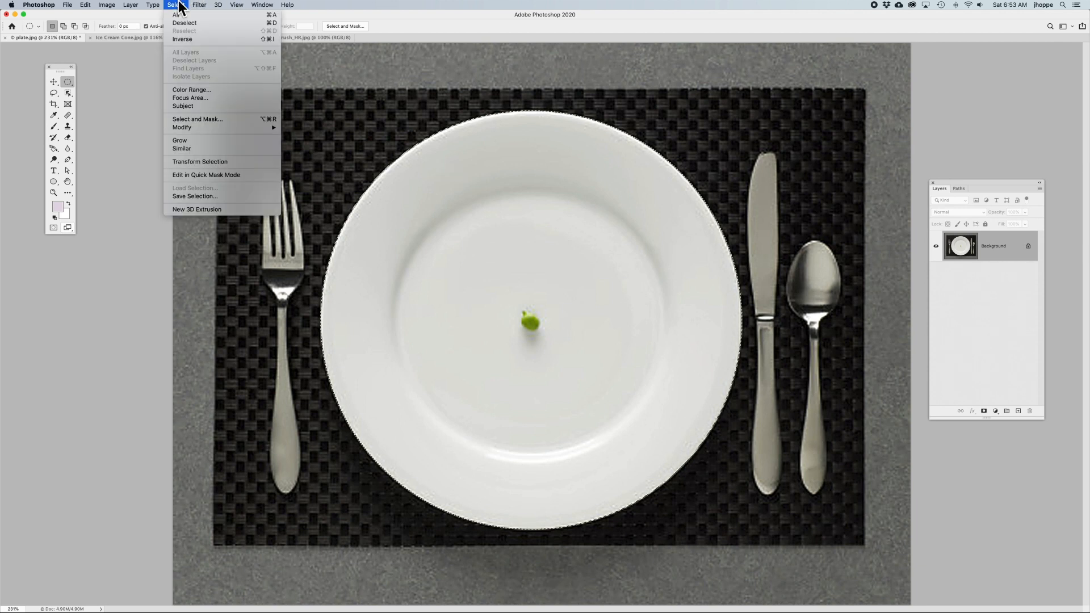
click(202, 162)
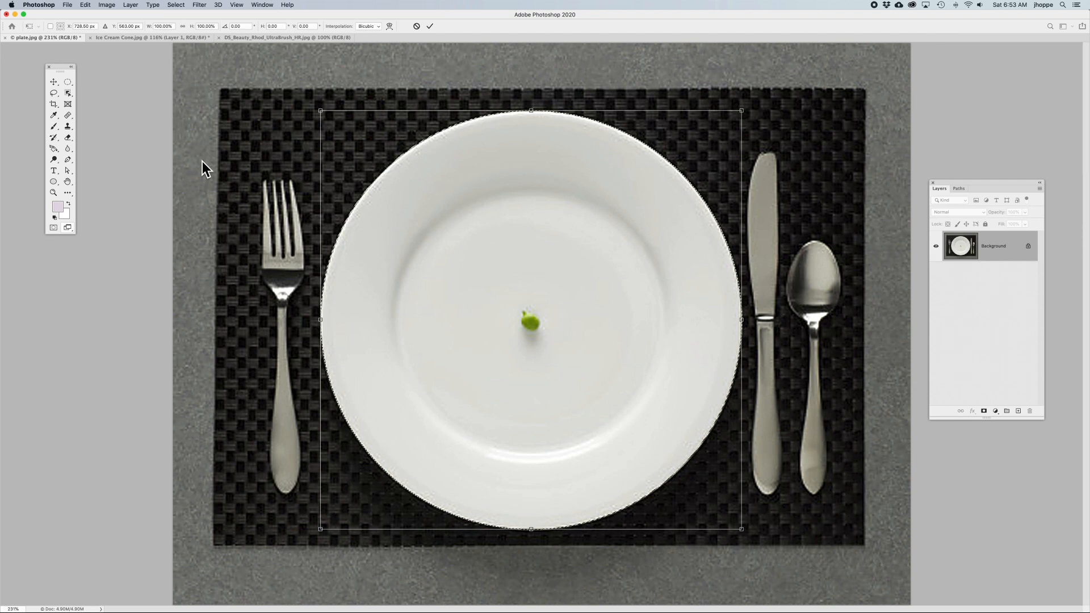
click(85, 4)
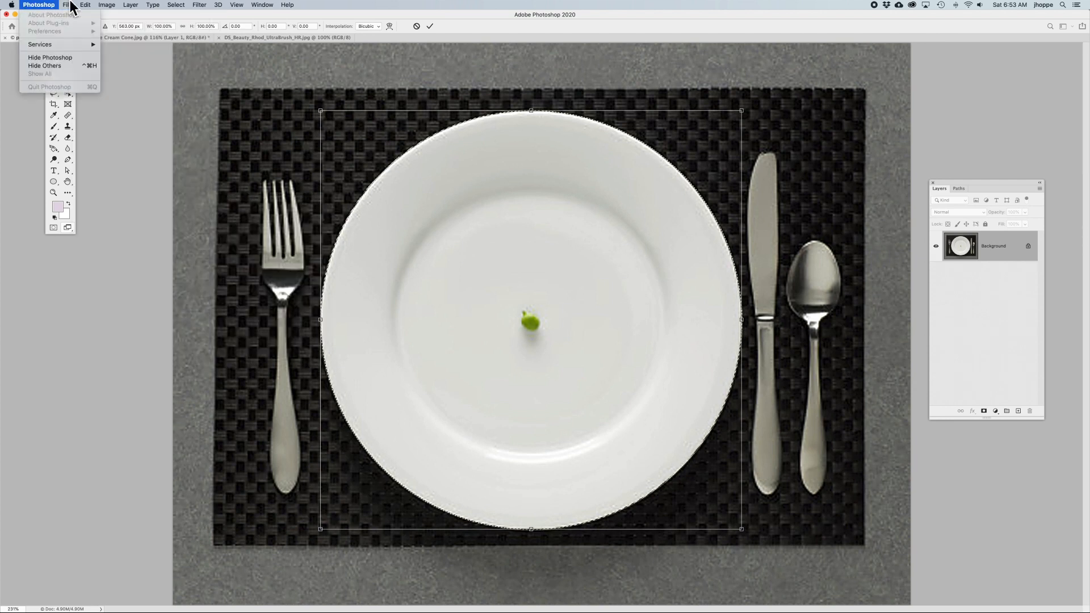
click(88, 6)
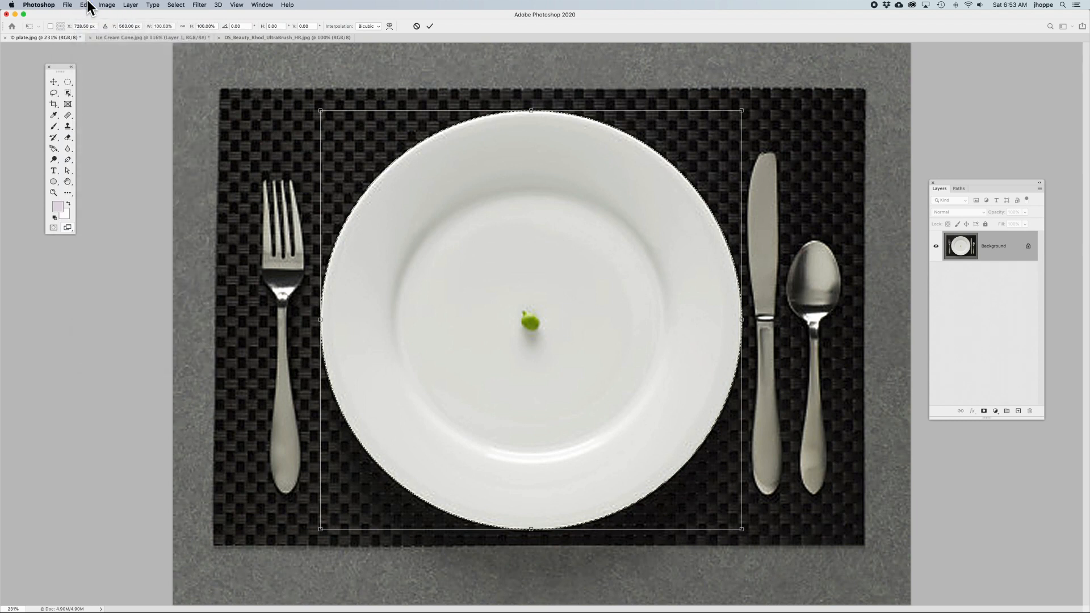
key(Return)
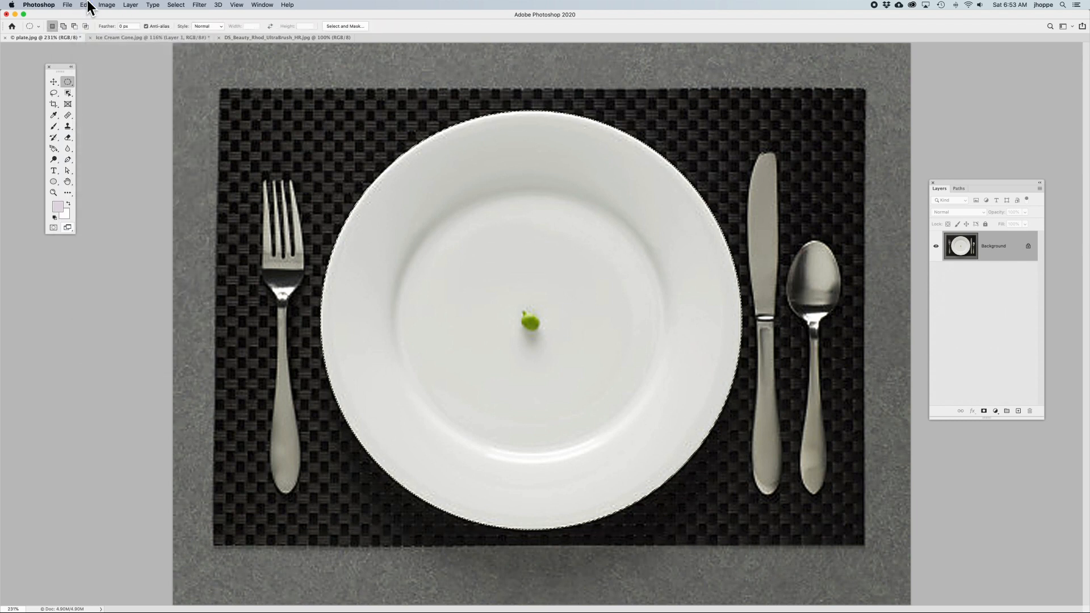
- Try Free Transform on the selected plate, scaling its pixels down to about 77% toward the upper-right corner, and cancel it
click(87, 5)
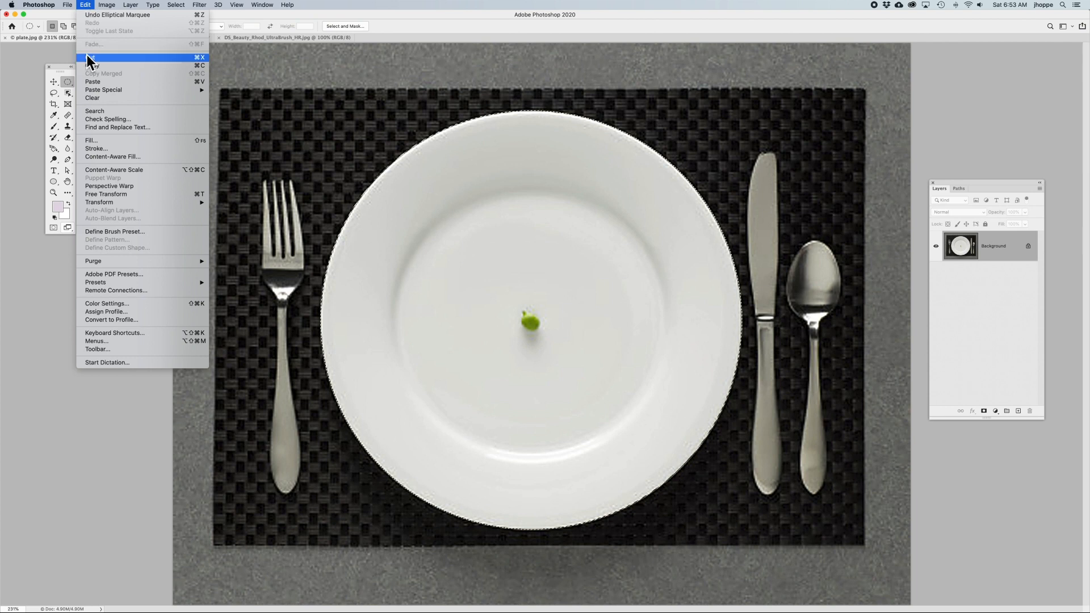
key(super+t)
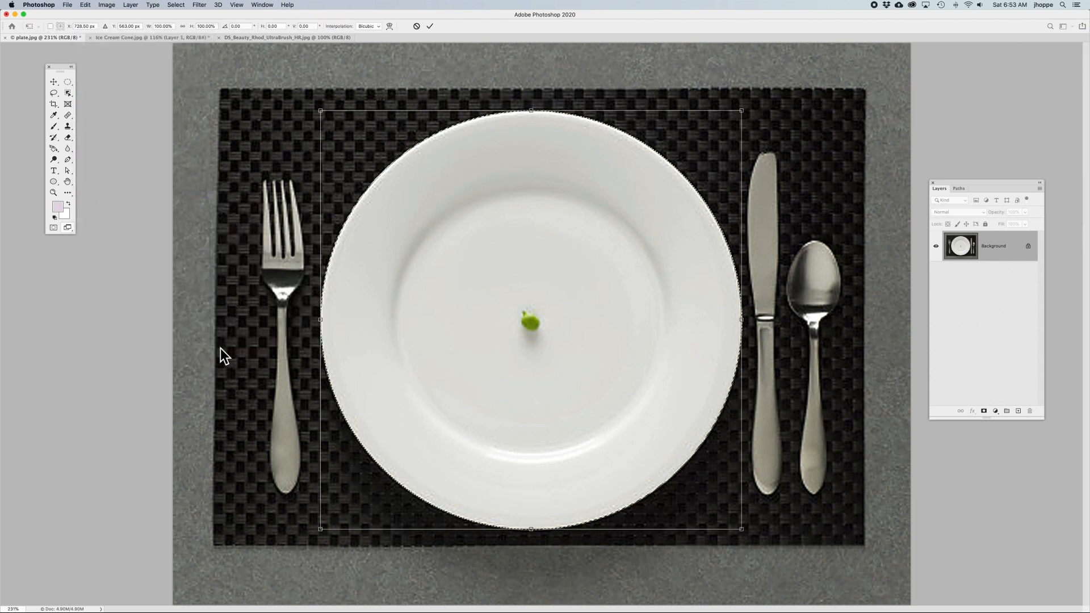
drag(320, 529, 418, 436)
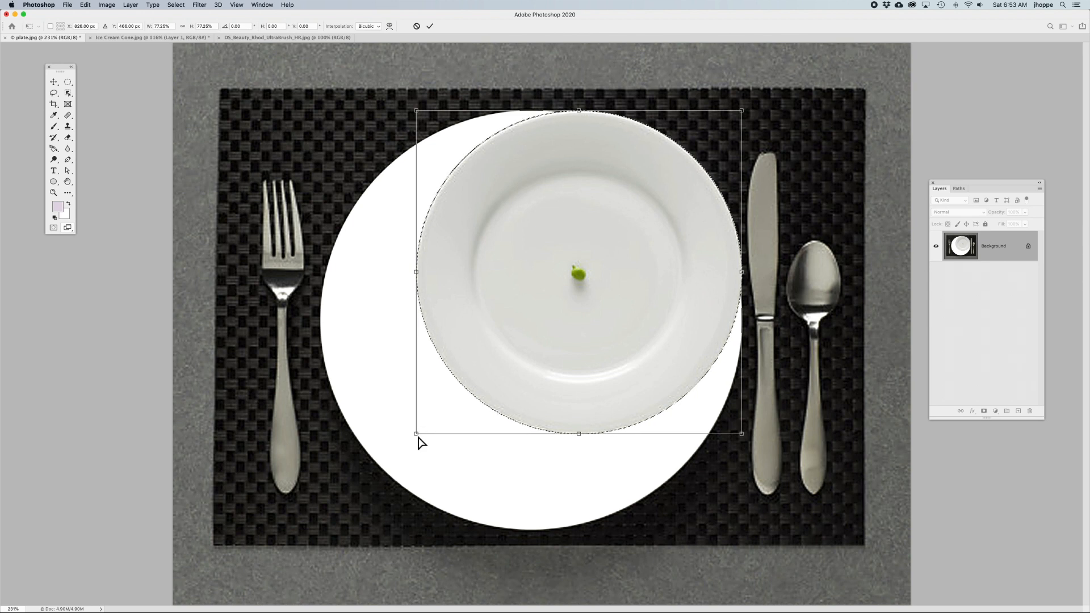
key(Escape)
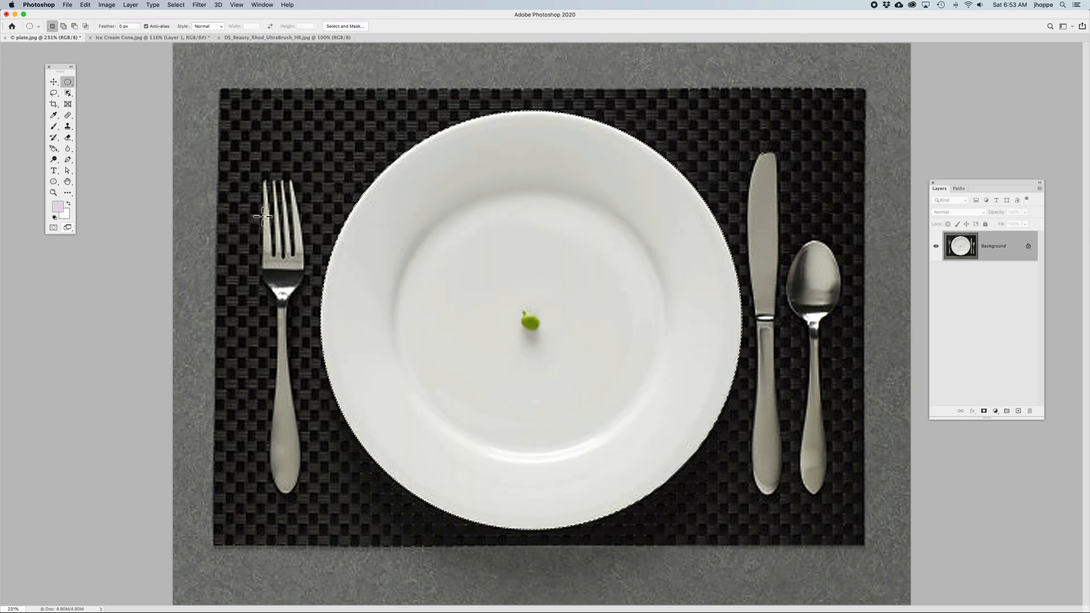
- Use Transform Selection to fit the selection's sides to the plate's rim, about 99.4% wide and 99.8% high, and accept it
click(176, 5)
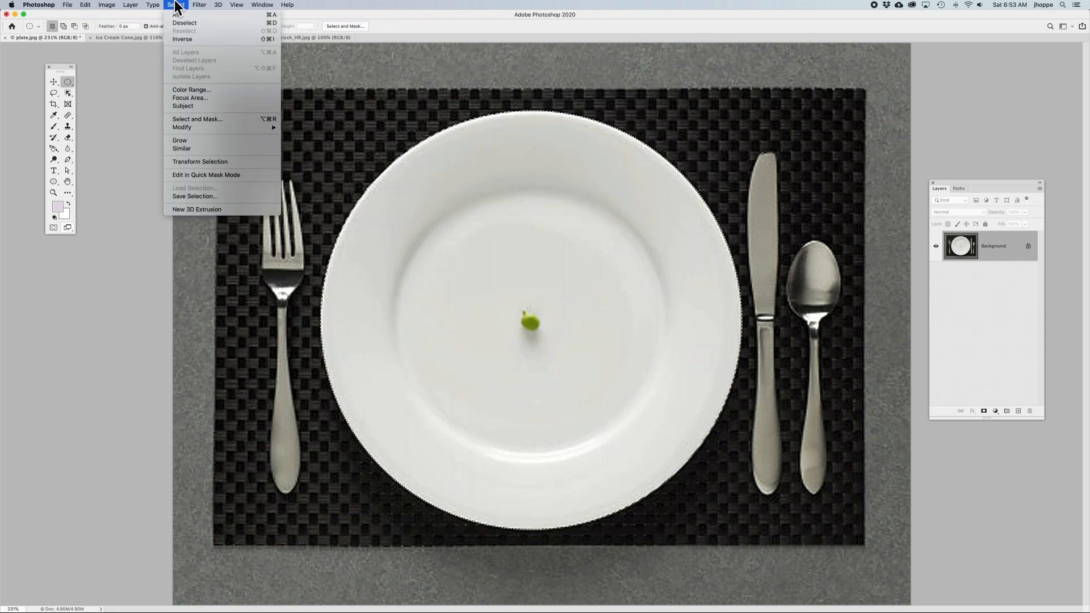
click(204, 161)
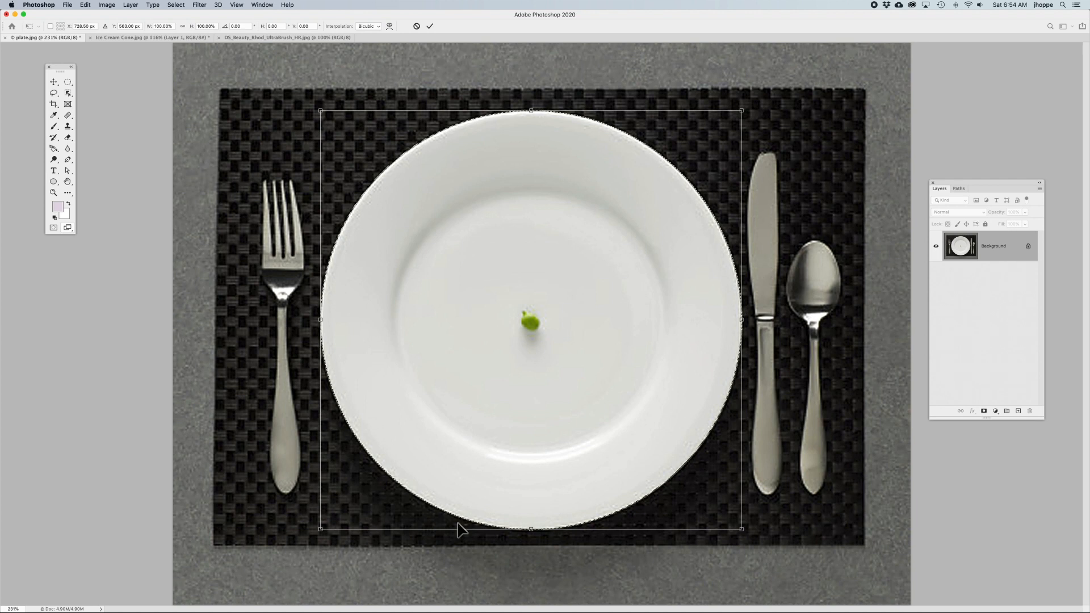
drag(531, 529, 532, 530)
drag(321, 320, 323, 320)
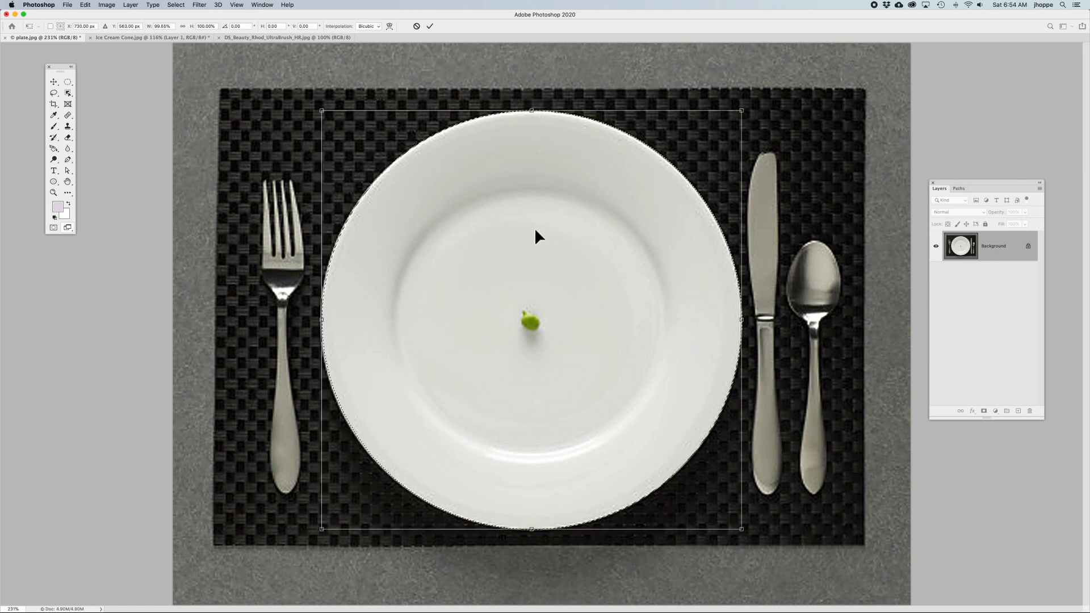
drag(529, 107, 531, 107)
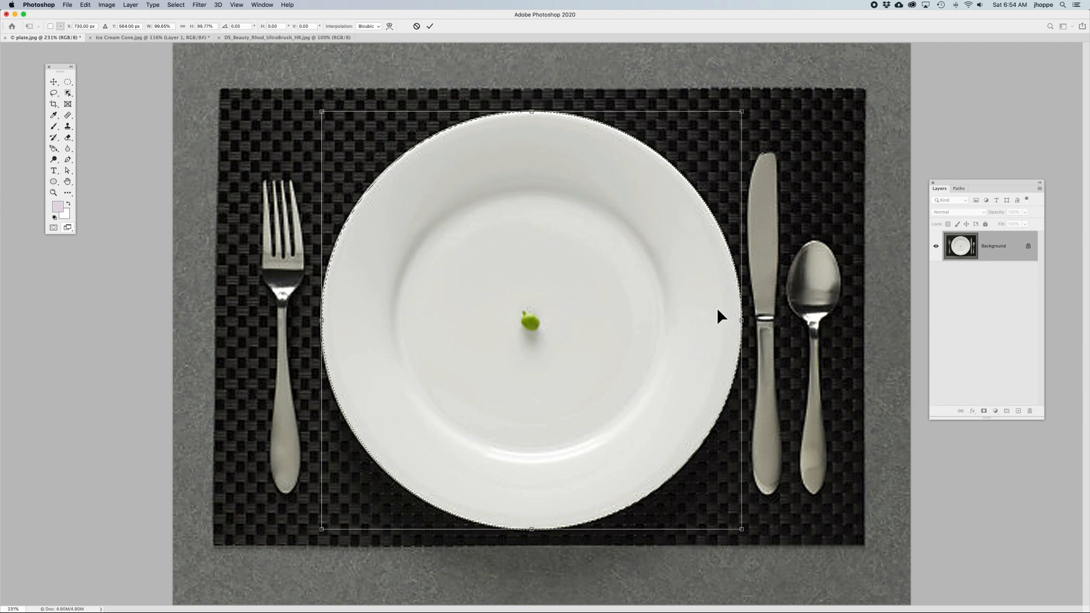
drag(746, 320, 744, 320)
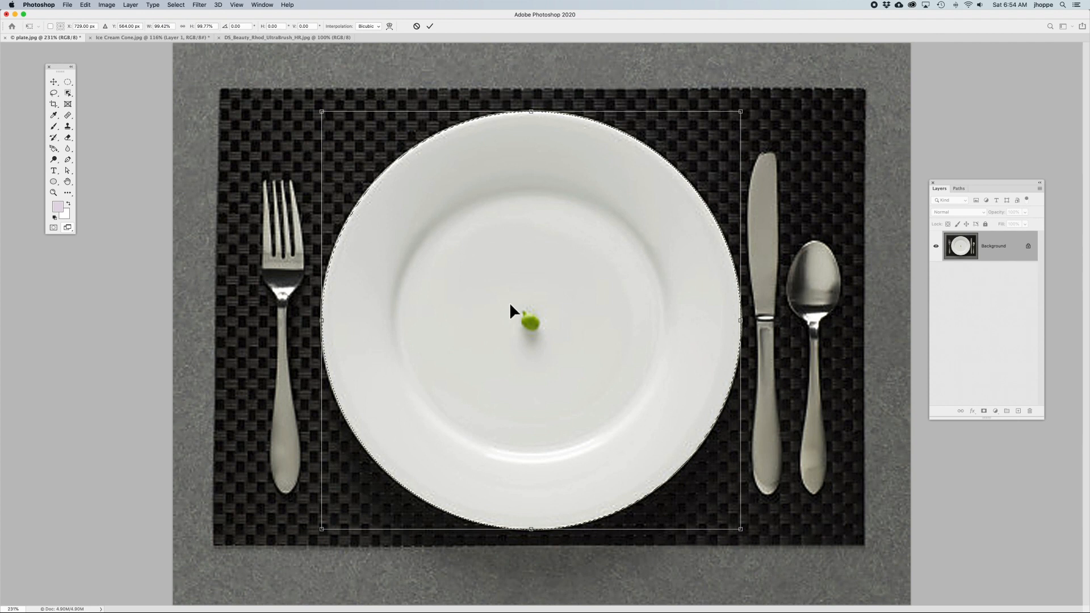
key(Return)
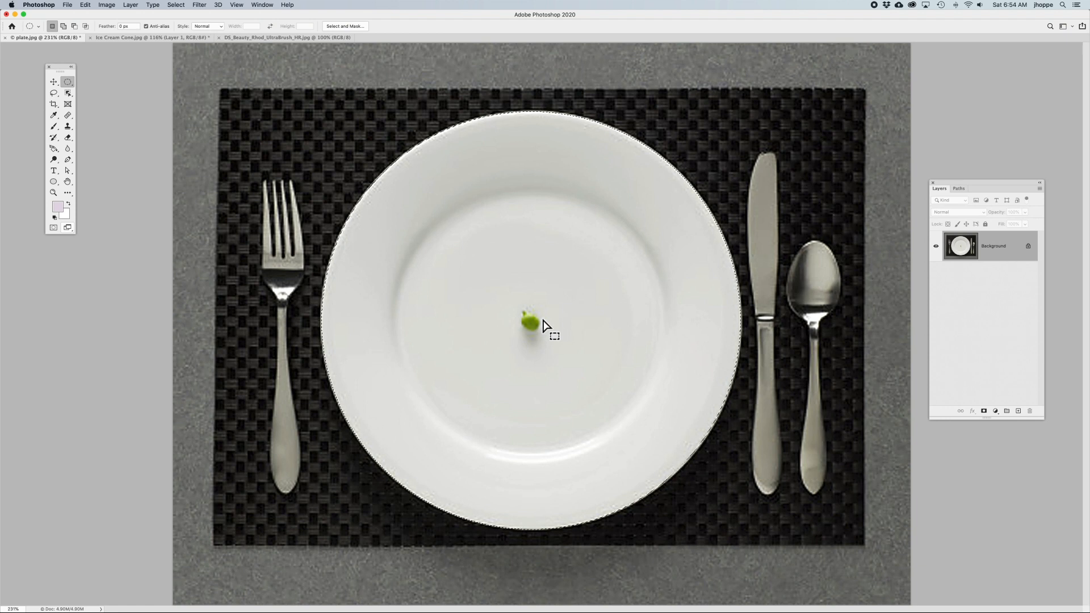
- Deselect the plate, try an elliptical marquee started outside the plate's upper-left edge, and deselect that too
key(super+d)
drag(323, 112, 730, 496)
click(600, 423)
- Select the plate with an elliptical marquee grown from its centre, repositioning and resizing it while drawing until it fits the rim
drag(529, 321, 738, 528)
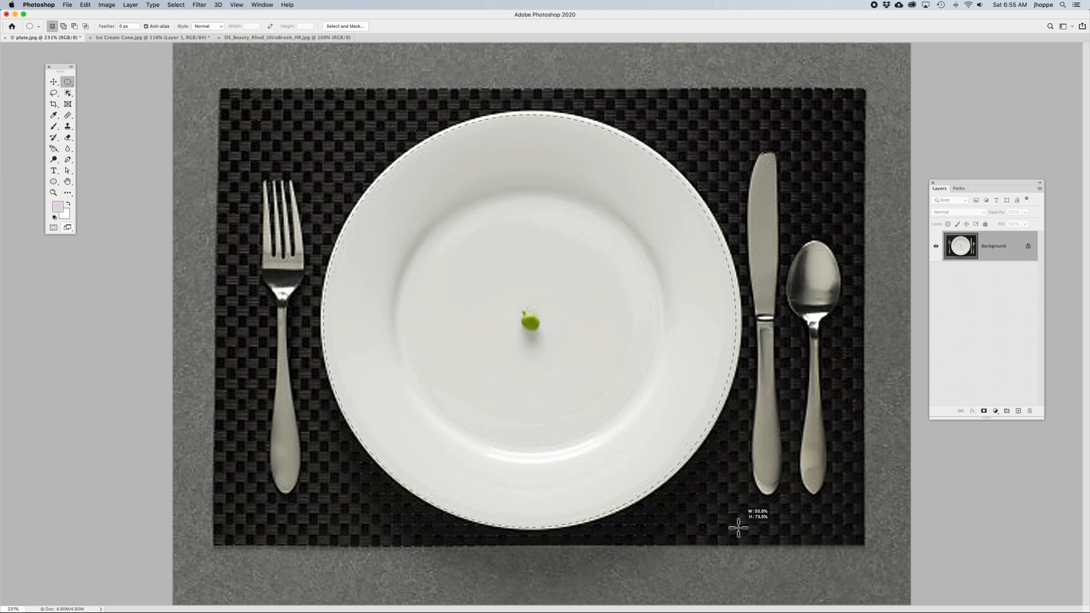
drag(738, 528, 740, 524)
key(space)
drag(740, 524, 742, 523)
drag(741, 523, 747, 529)
key(space)
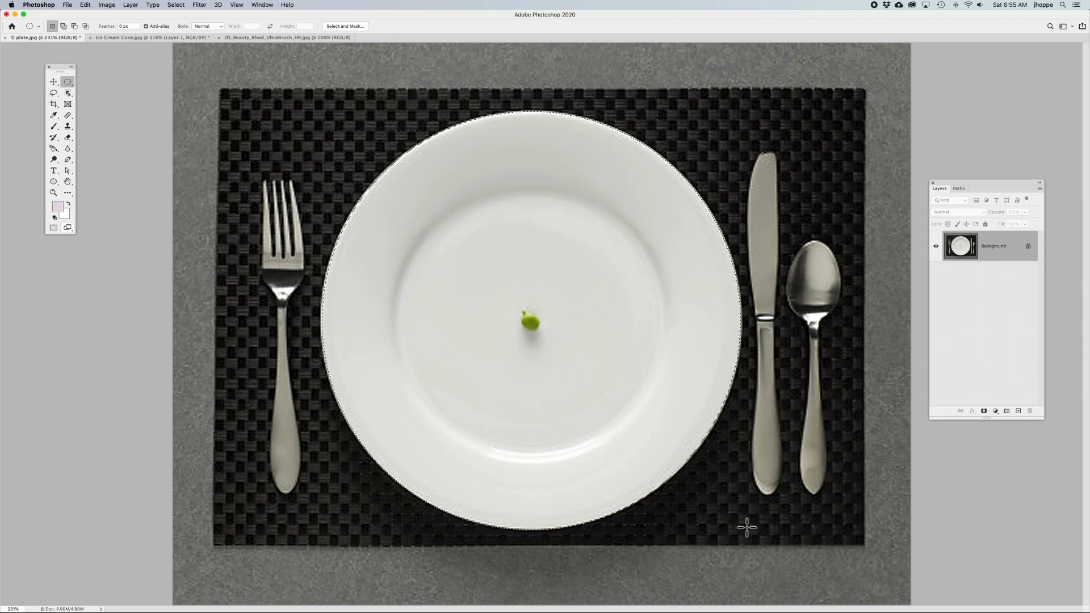